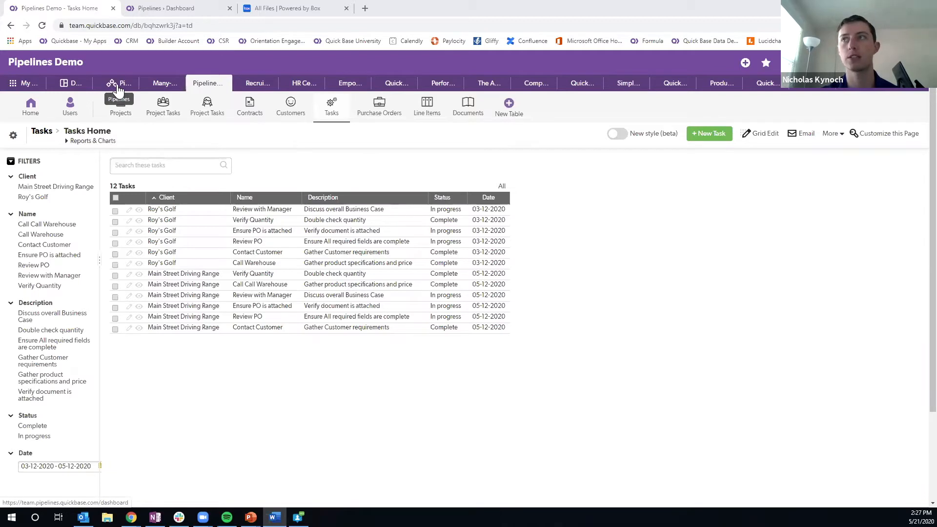
# - Open the Quick Base Pipelines dashboard in a separate browser tab and create a new pipeline
pyautogui.rightClick(117, 86)
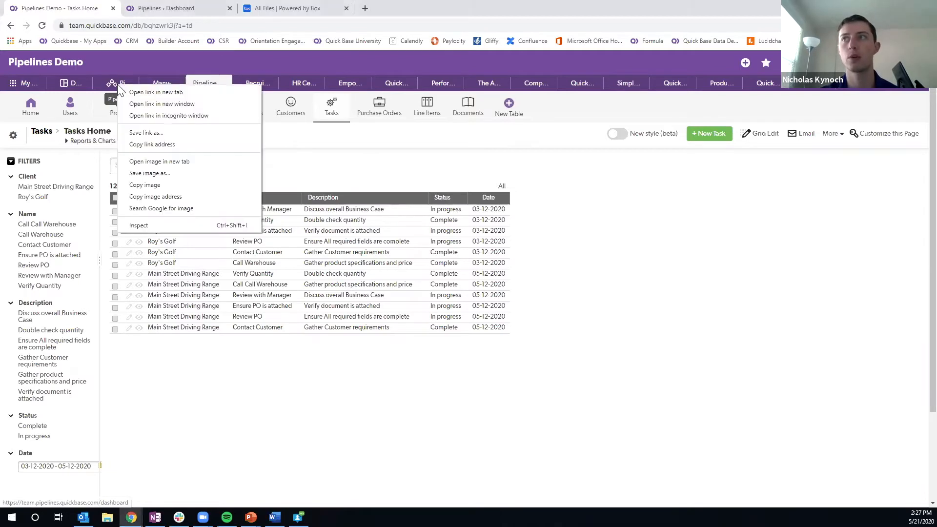
pyautogui.click(146, 93)
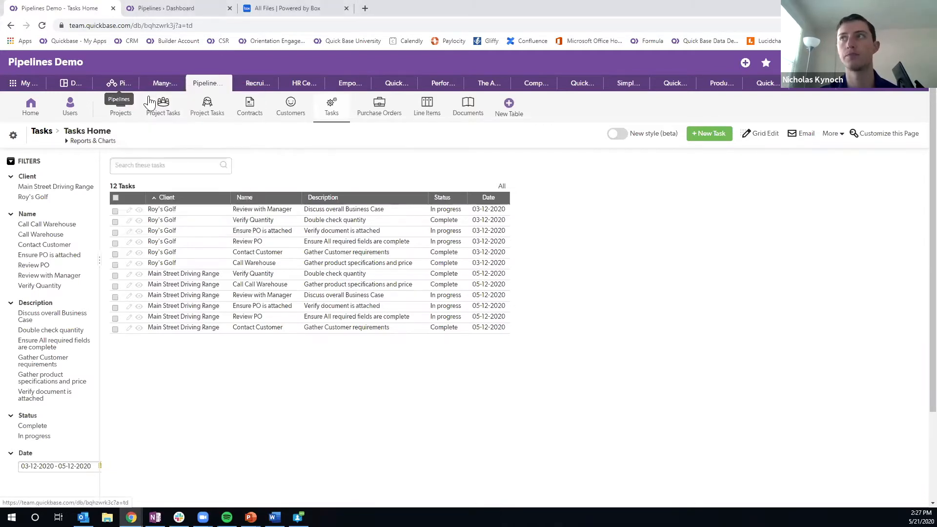
pyautogui.click(275, 9)
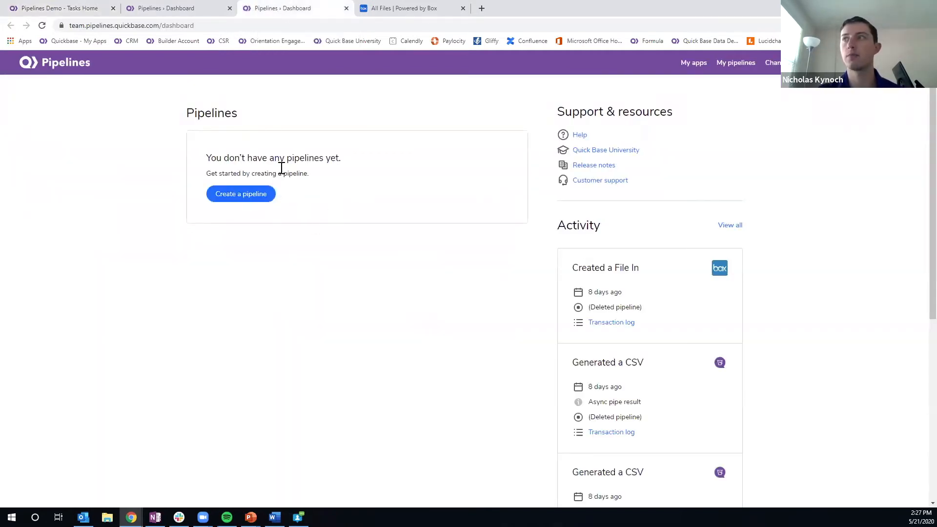
pyautogui.click(239, 201)
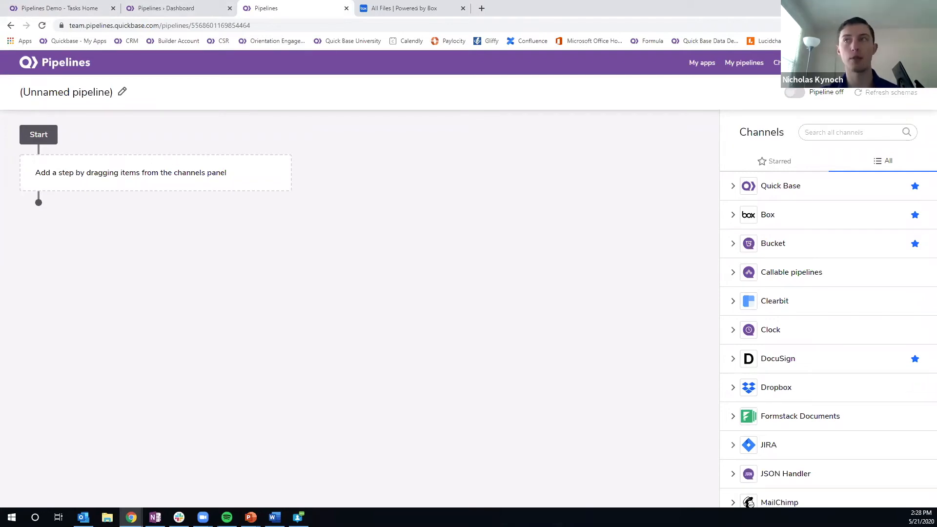
# - Rename the unnamed pipeline as "Upload CSV report to Box"
pyautogui.click(122, 98)
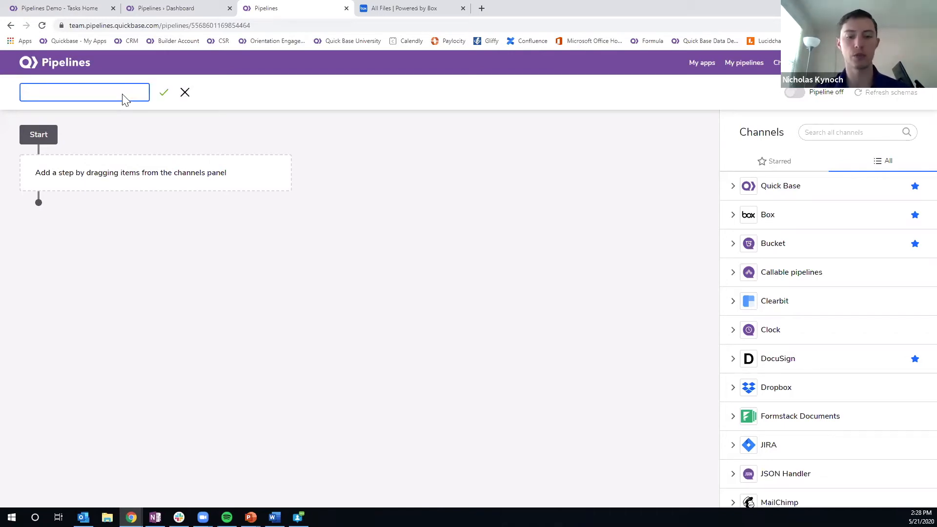
pyautogui.write('Upl')
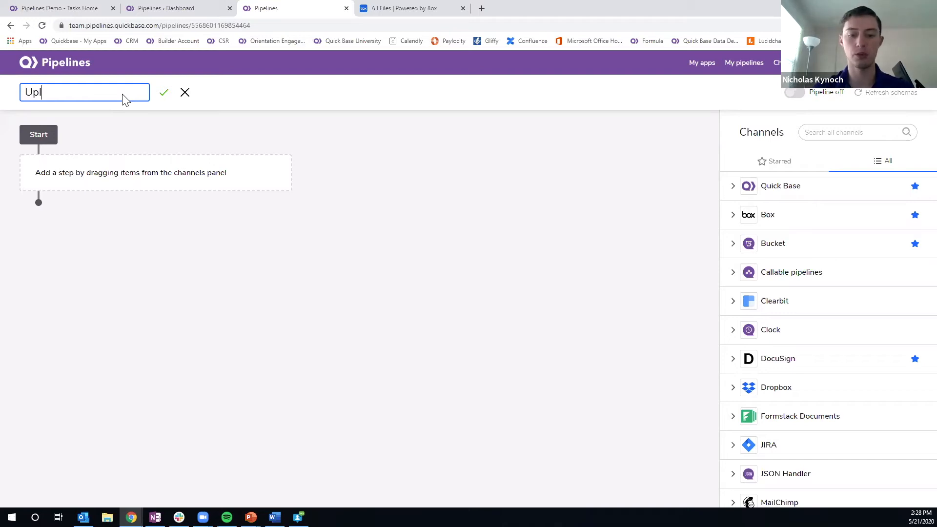
pyautogui.write('oad CS')
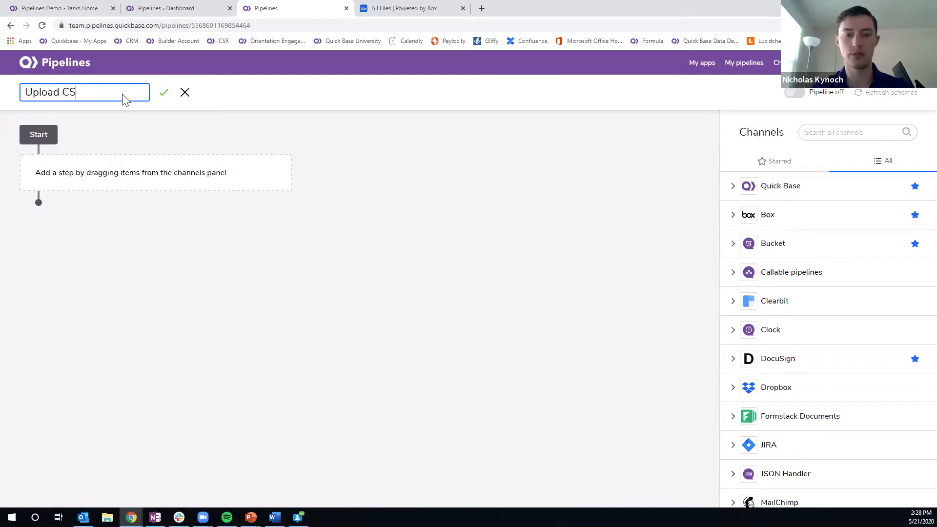
pyautogui.write('V report to Box')
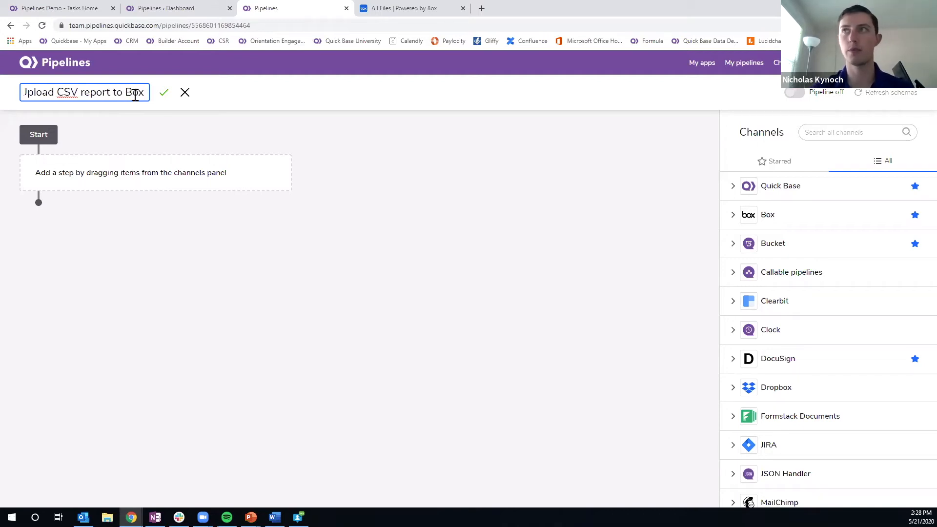
pyautogui.click(164, 93)
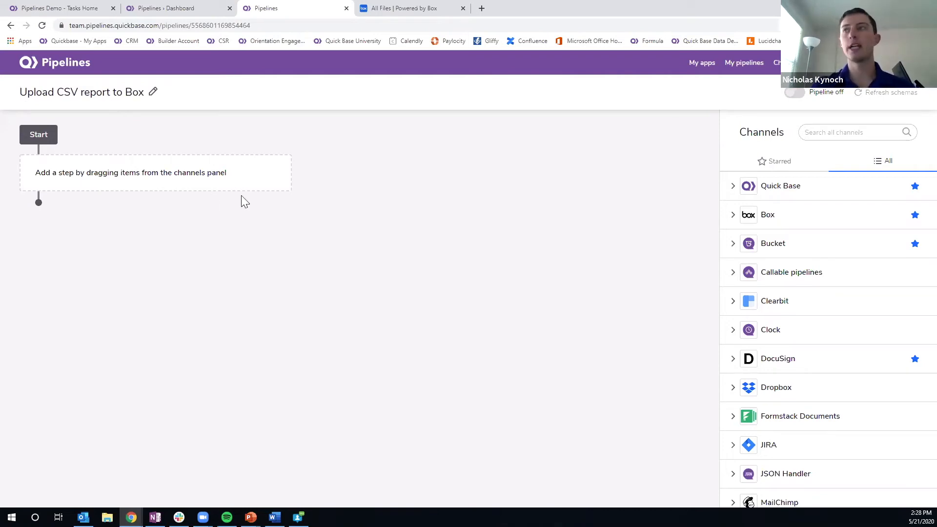
# - Add the Bucket channel's Define Table action for pipeline rows as the pipeline's first step
pyautogui.click(732, 244)
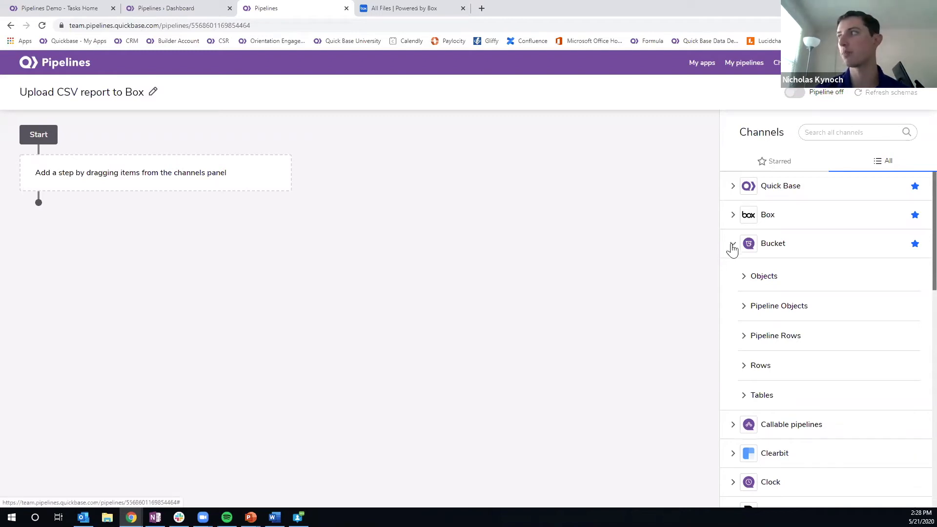
pyautogui.click(745, 337)
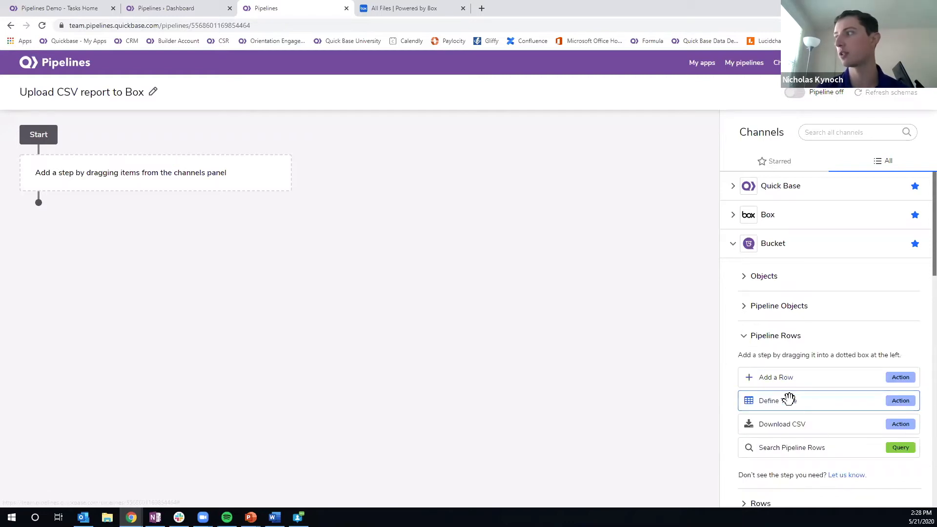
pyautogui.moveTo(768, 404); pyautogui.dragTo(117, 178)
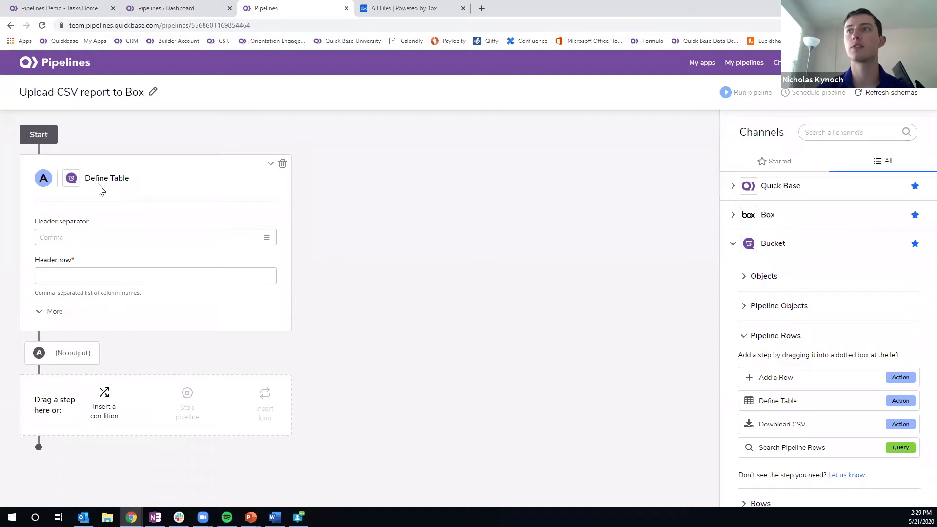
# - Set the Define Table header separator to Comma and the header row to "Client, Name, Description, Status"
pyautogui.click(73, 238)
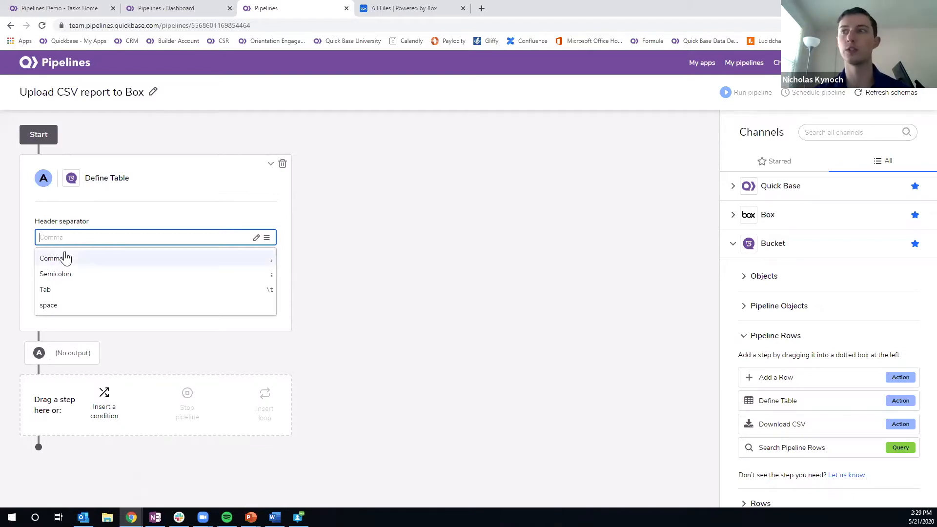
pyautogui.click(62, 261)
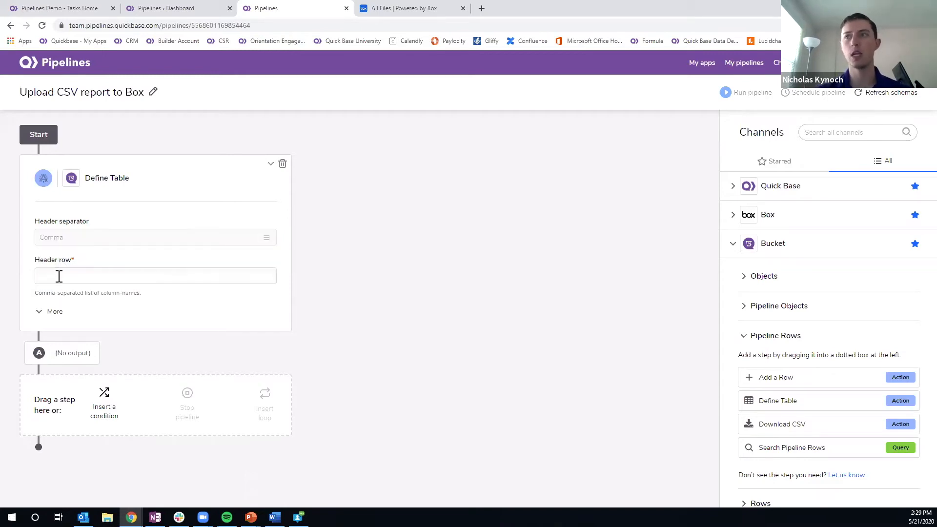
pyautogui.click(58, 276)
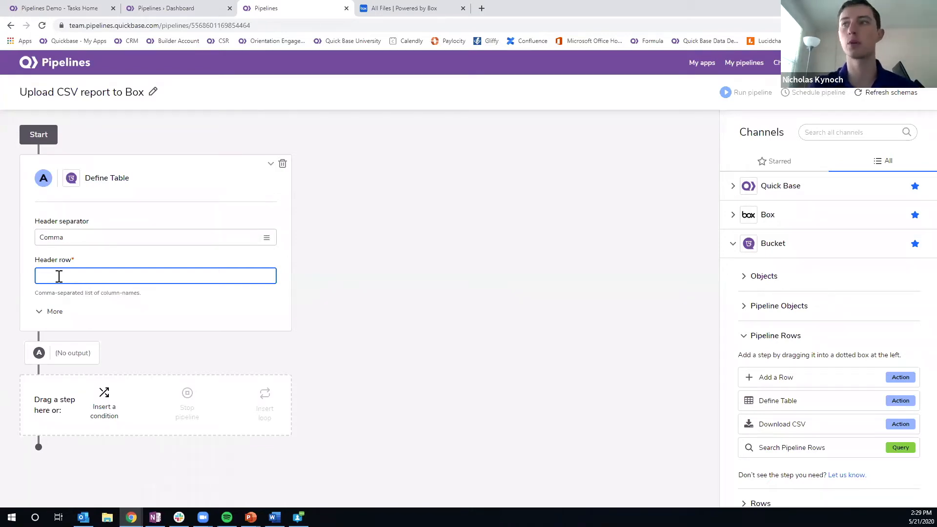
pyautogui.write('C')
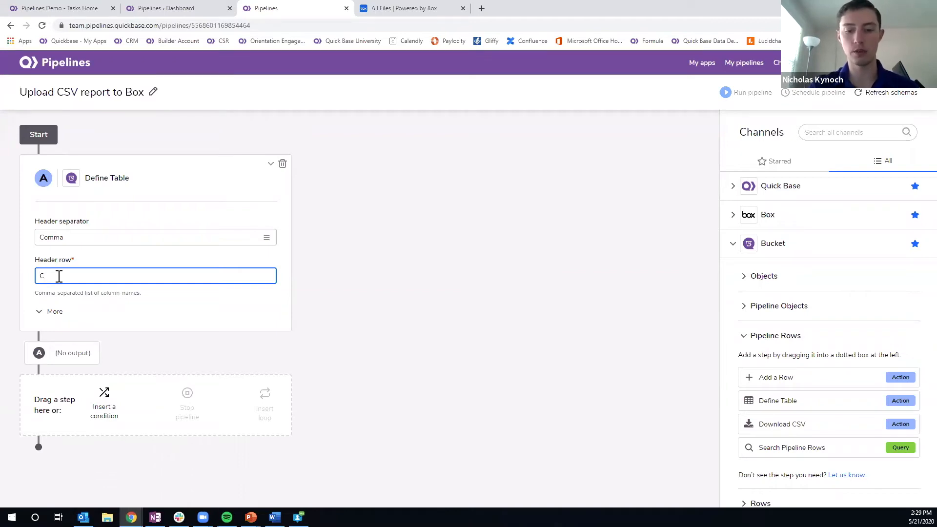
pyautogui.write('lient')
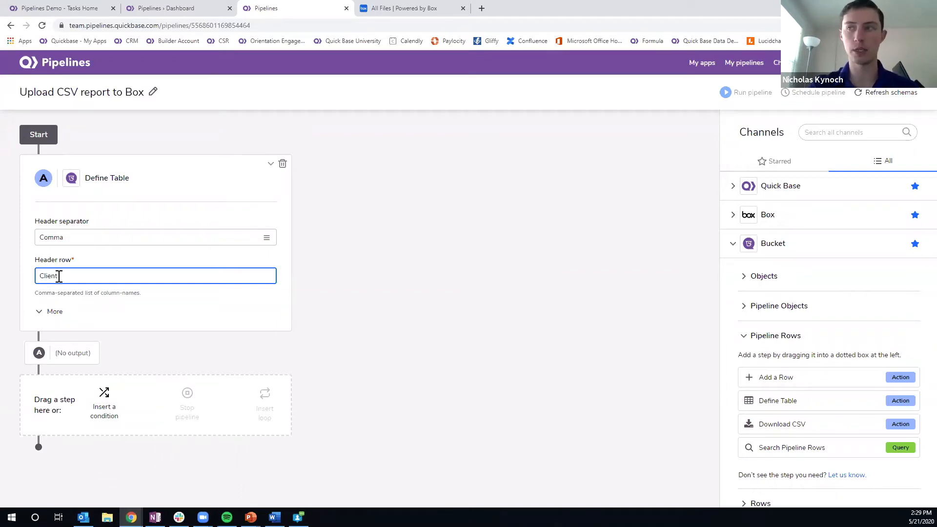
pyautogui.write(' Name, Description, Status')
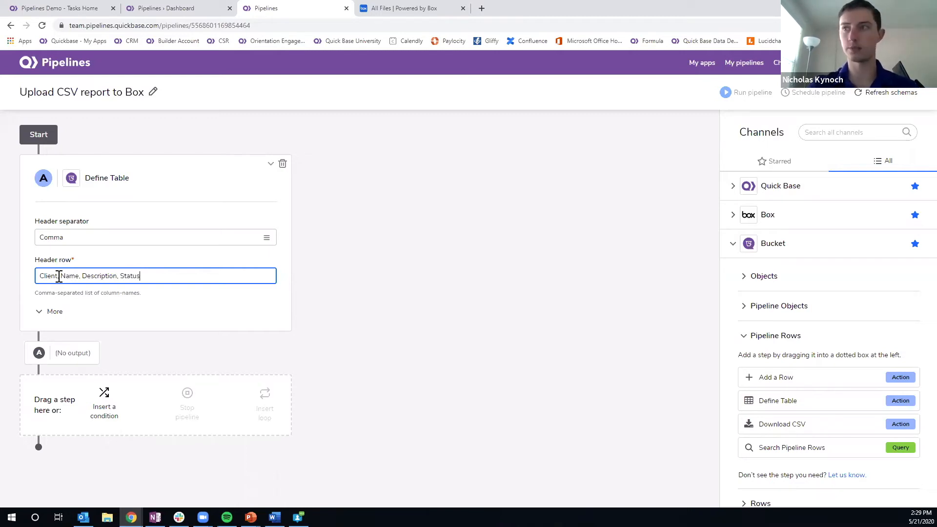
pyautogui.press('Return')
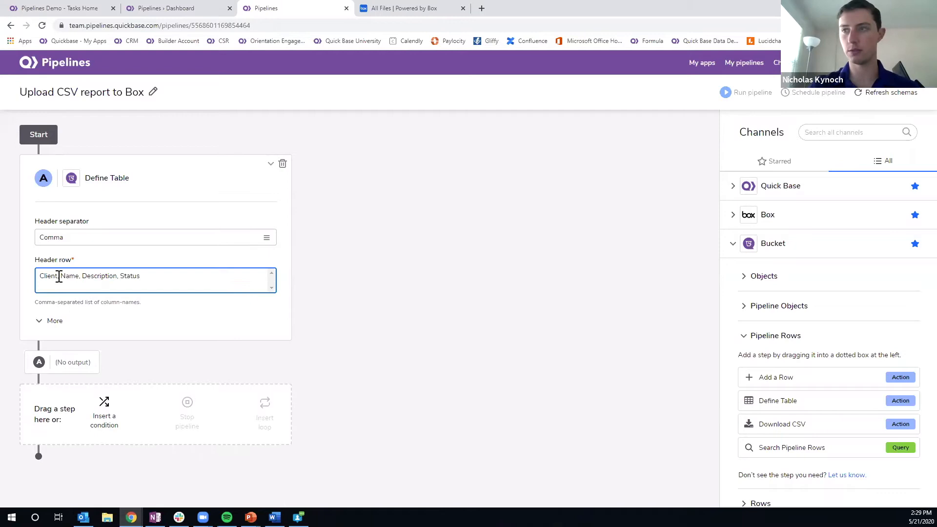
pyautogui.press('BackSpace')
pyautogui.click(30, 295)
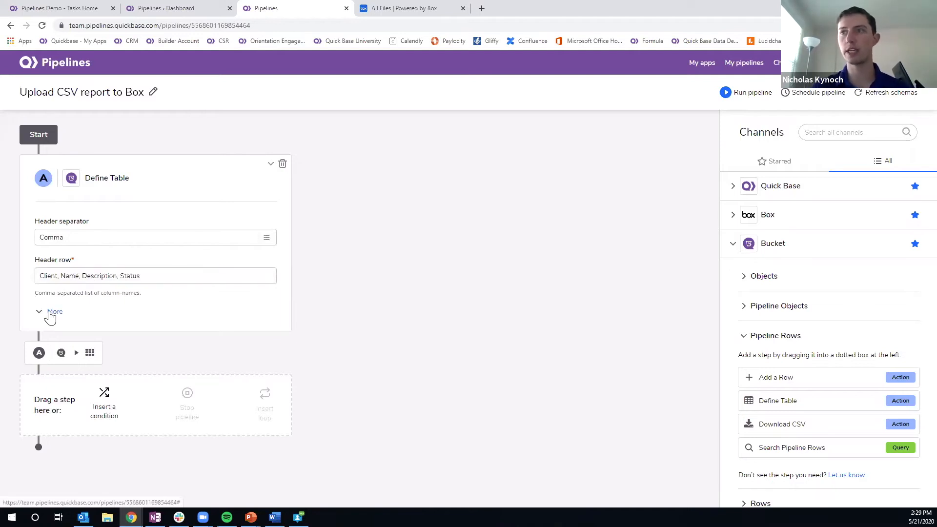
# - Set the type of the Client, Name, Description and Status columns to String in the Define Table step
pyautogui.click(50, 315)
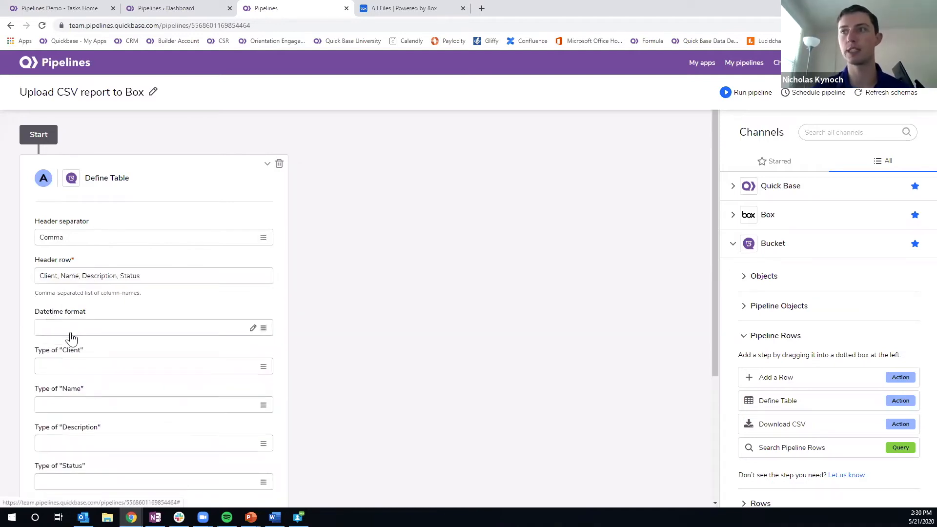
pyautogui.scroll(-1, 39, 355)
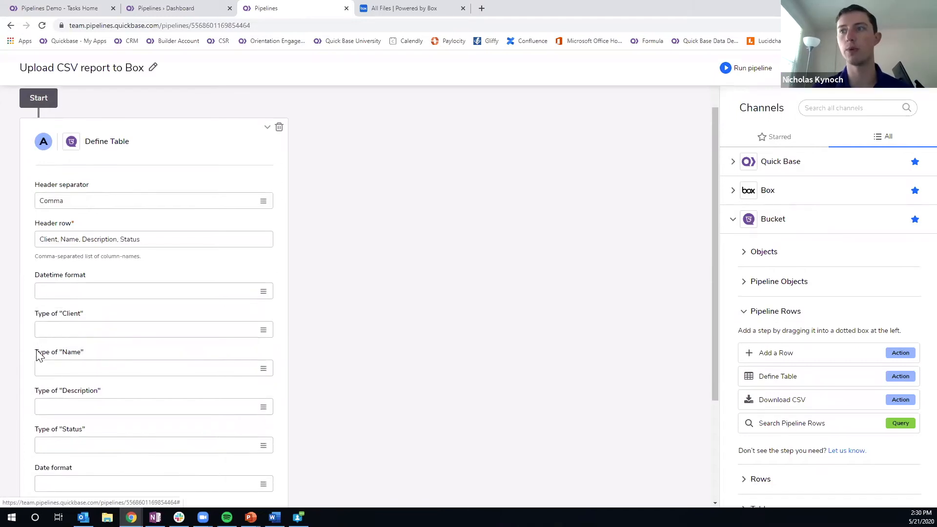
pyautogui.click(58, 337)
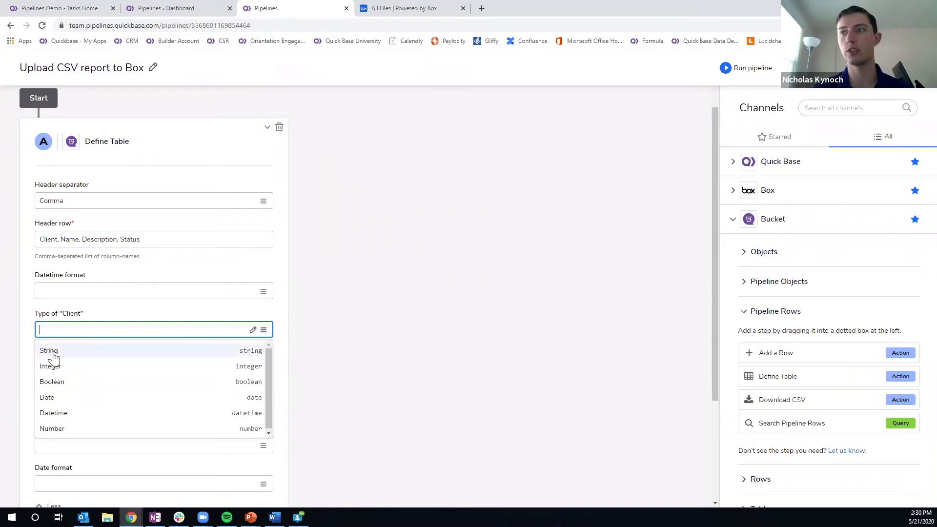
pyautogui.click(54, 353)
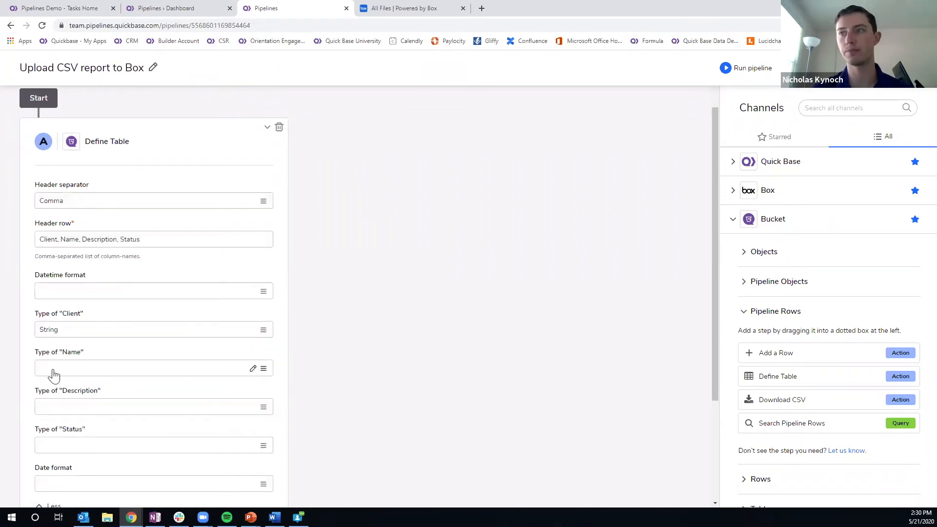
pyautogui.click(87, 372)
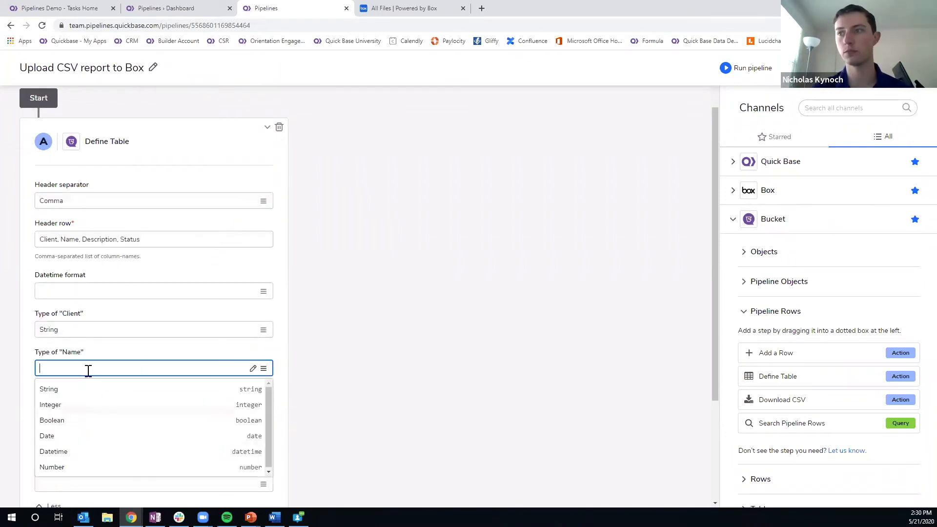
pyautogui.click(68, 389)
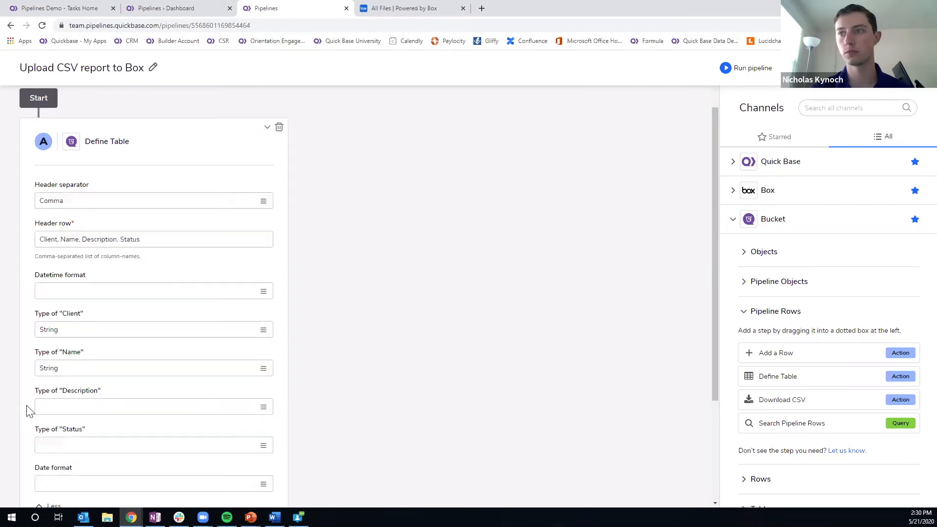
pyautogui.scroll(-2, 27, 412)
pyautogui.click(107, 337)
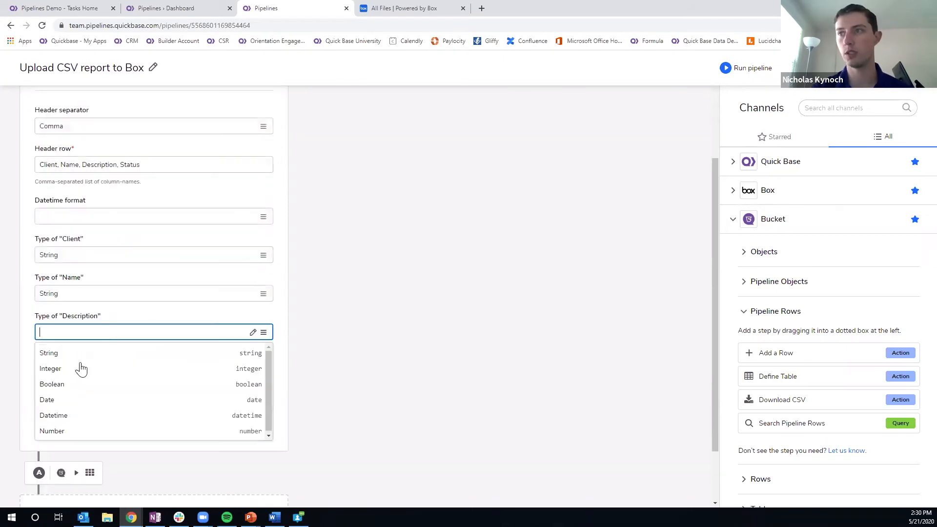
pyautogui.click(74, 354)
pyautogui.click(63, 371)
pyautogui.click(62, 391)
pyautogui.click(66, 372)
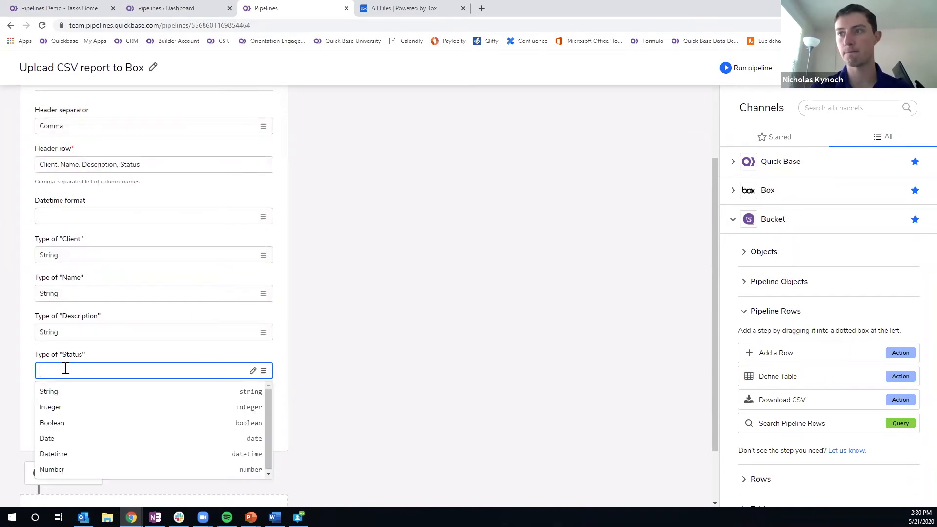
pyautogui.click(53, 392)
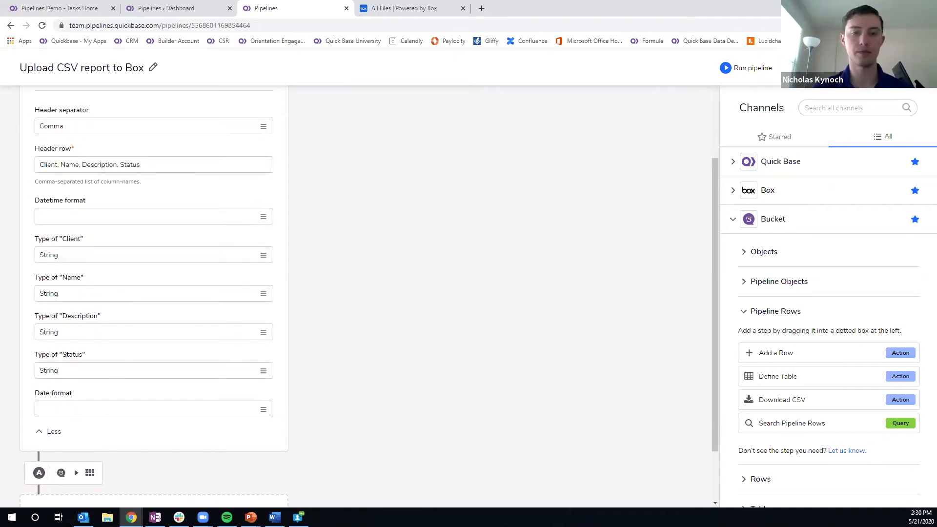
# - Add a Quick Base Search Records query as the step following Define Table
pyautogui.scroll(-2, 170, 351)
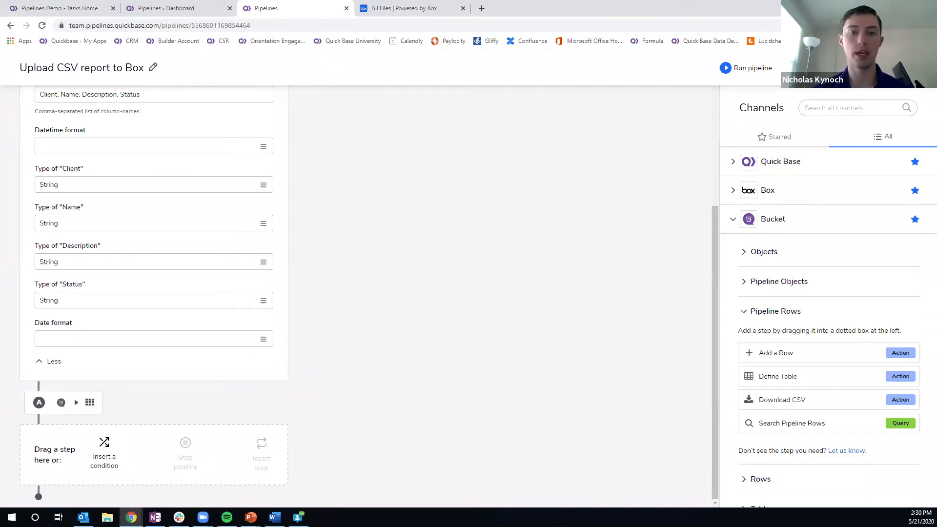
pyautogui.click(737, 216)
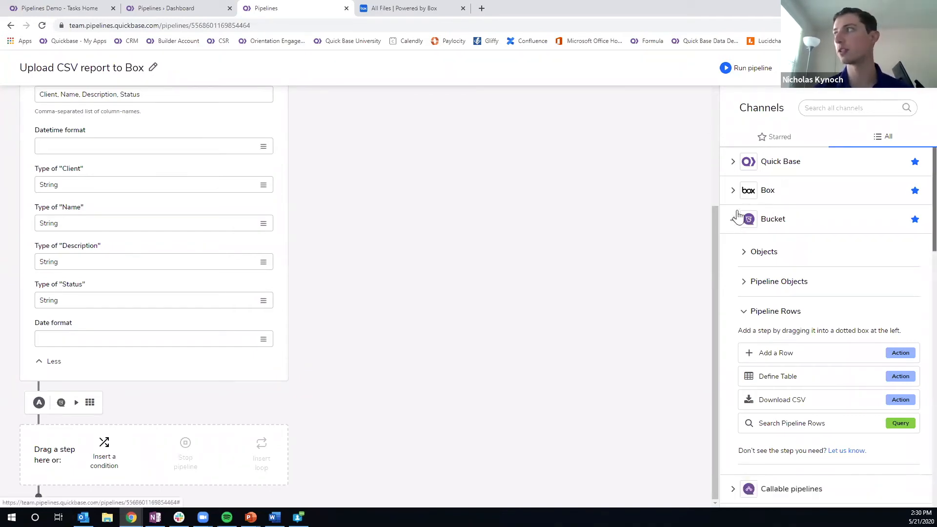
pyautogui.click(767, 166)
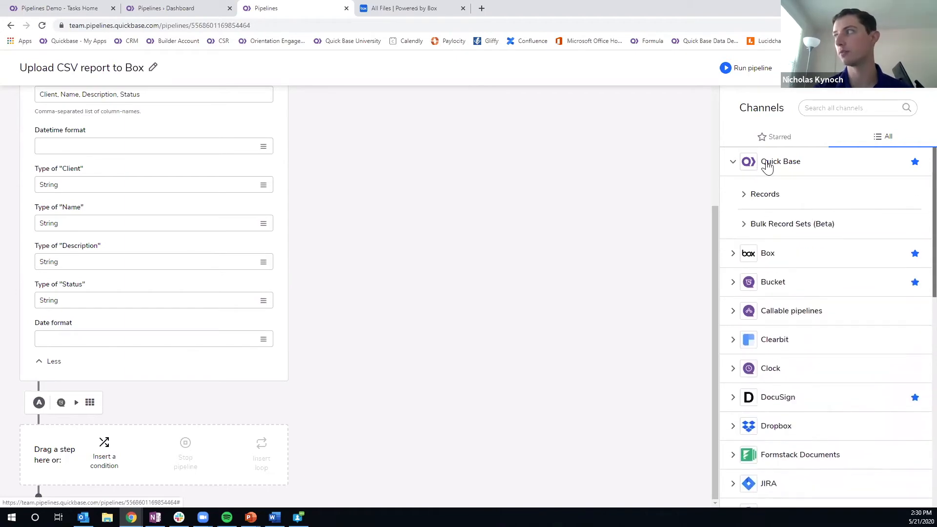
pyautogui.click(747, 197)
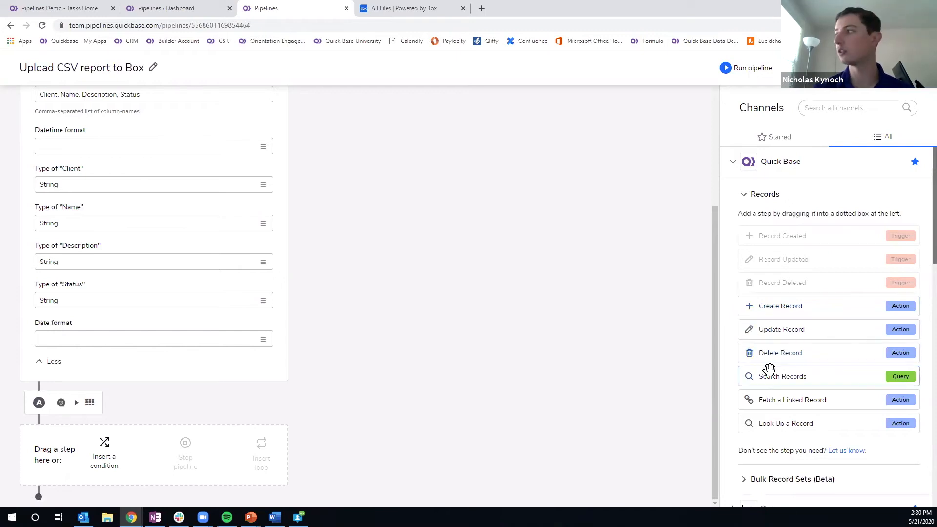
pyautogui.moveTo(796, 376); pyautogui.dragTo(130, 271)
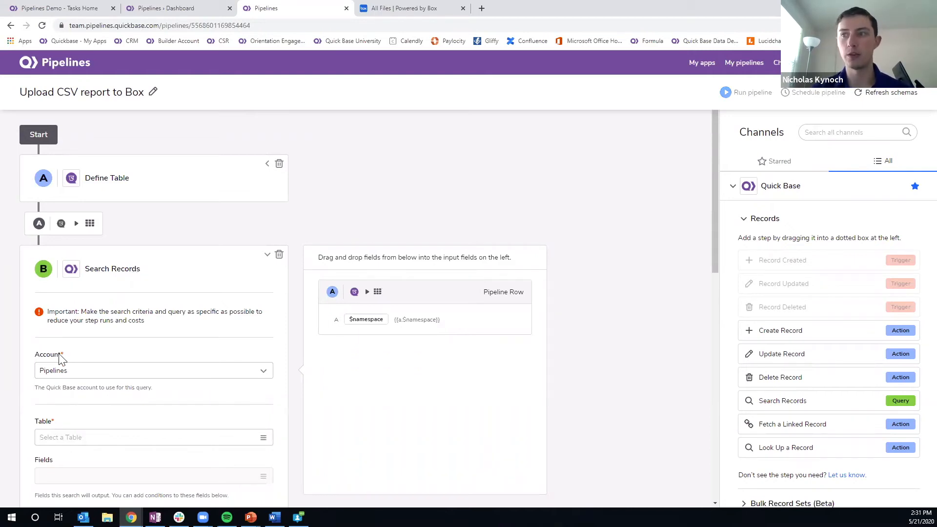
# - Set the Search Records query to the Pipelines account and the "Pipelines Demo: Tasks" table
pyautogui.click(90, 371)
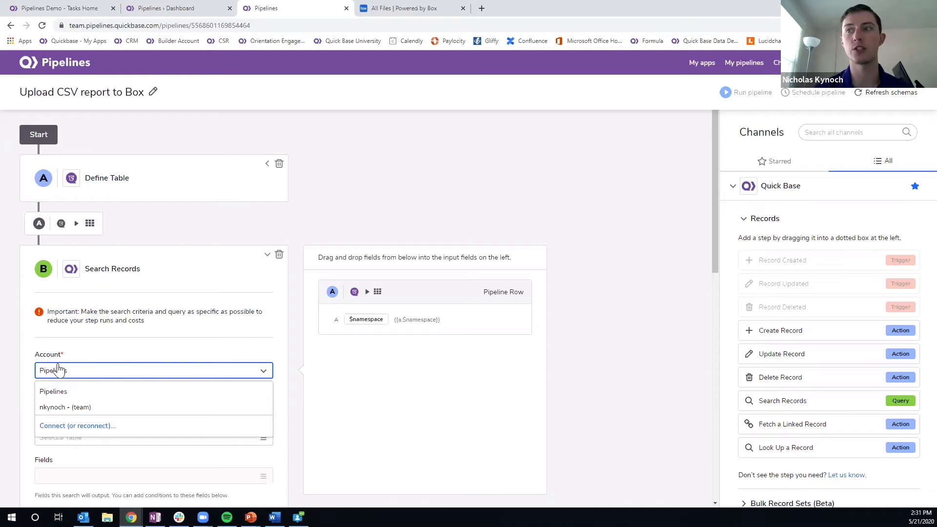
pyautogui.click(58, 393)
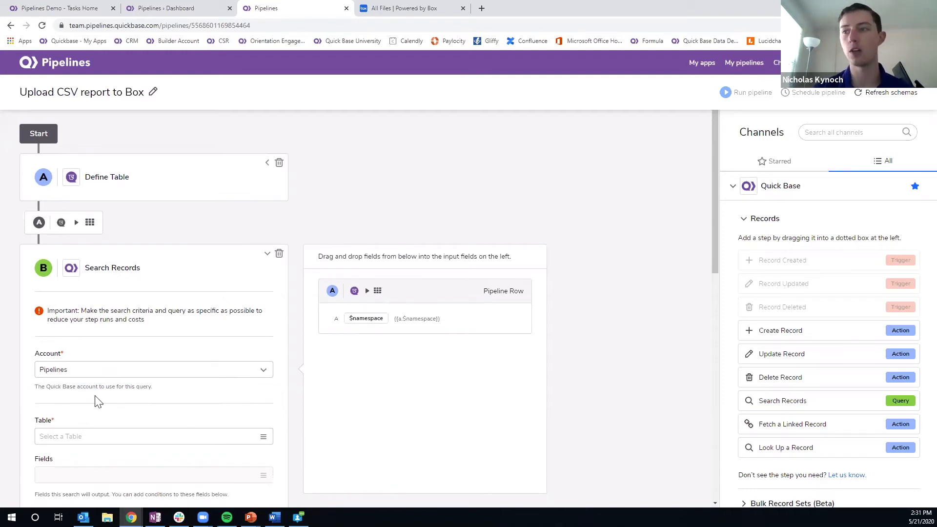
pyautogui.scroll(-1, 98, 398)
pyautogui.click(261, 389)
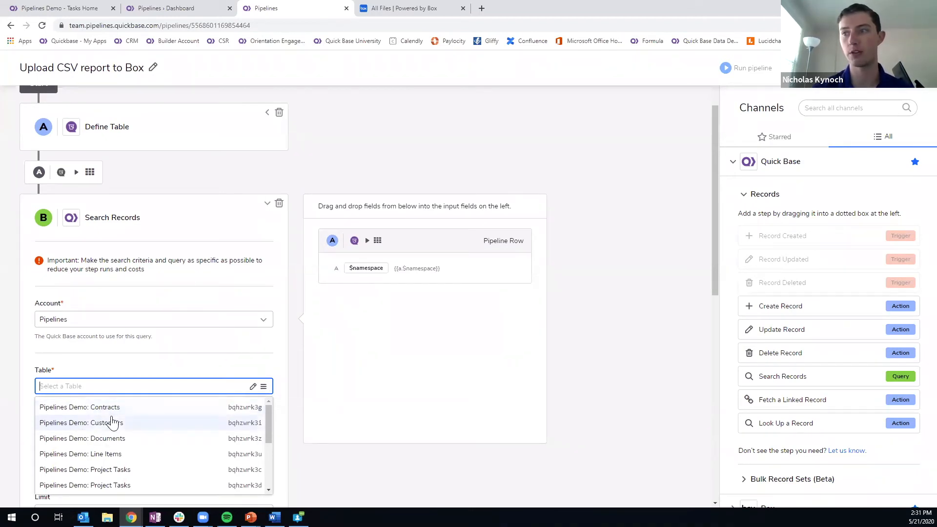
pyautogui.scroll(-2, 112, 420)
pyautogui.scroll(-1, 112, 420)
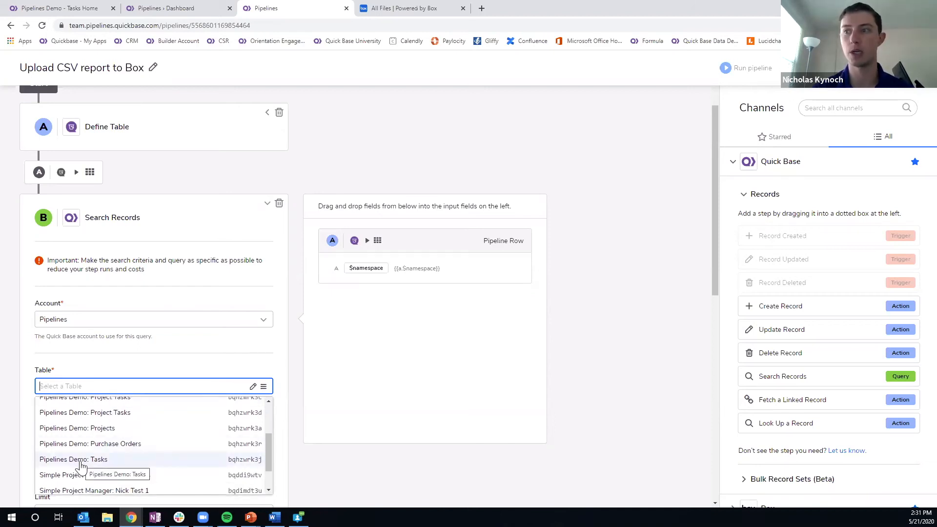
pyautogui.click(80, 461)
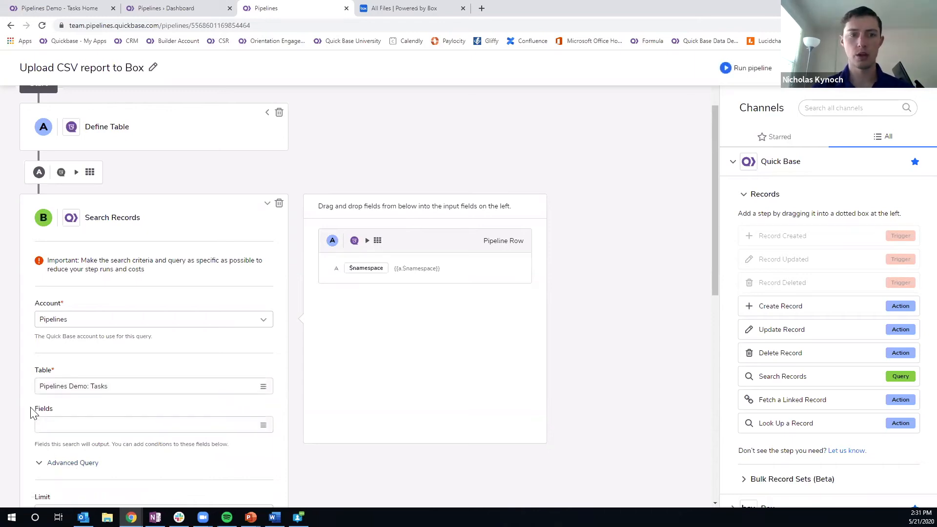
# - Choose Description, Name, Status and Client as the Search Records output fields, and compare them with the Define Table header row
pyautogui.click(61, 426)
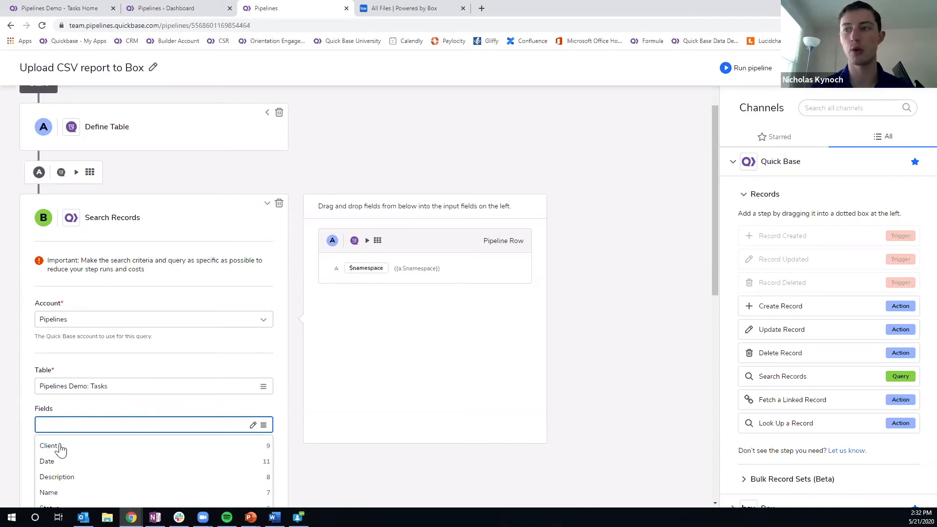
pyautogui.click(66, 481)
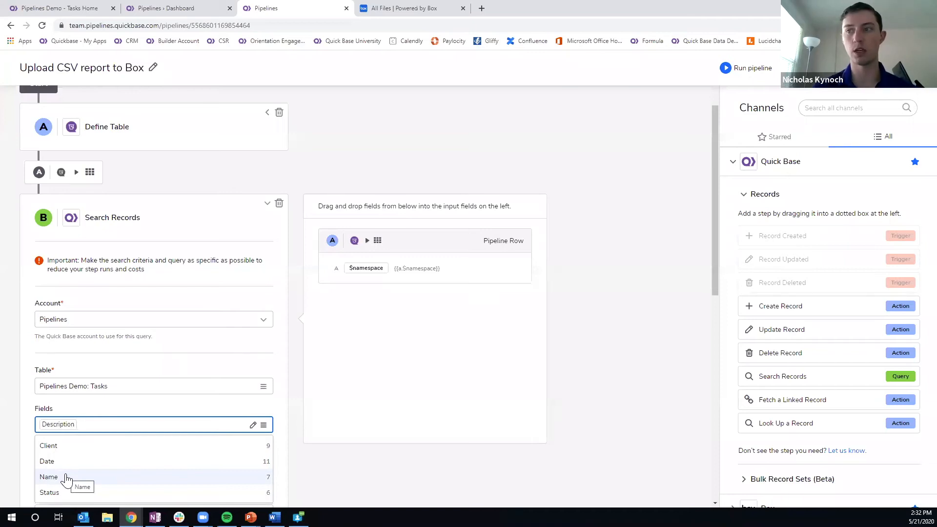
pyautogui.click(66, 481)
pyautogui.click(66, 478)
pyautogui.click(69, 448)
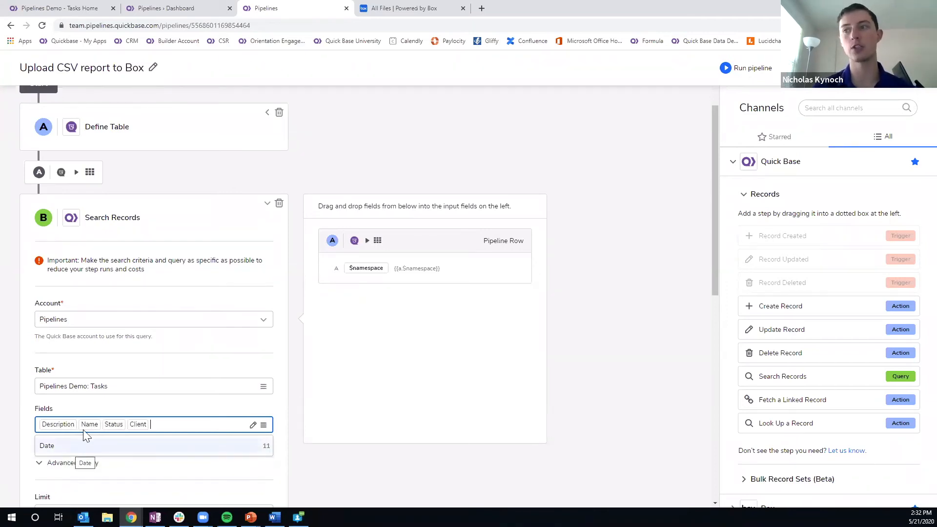
pyautogui.click(29, 407)
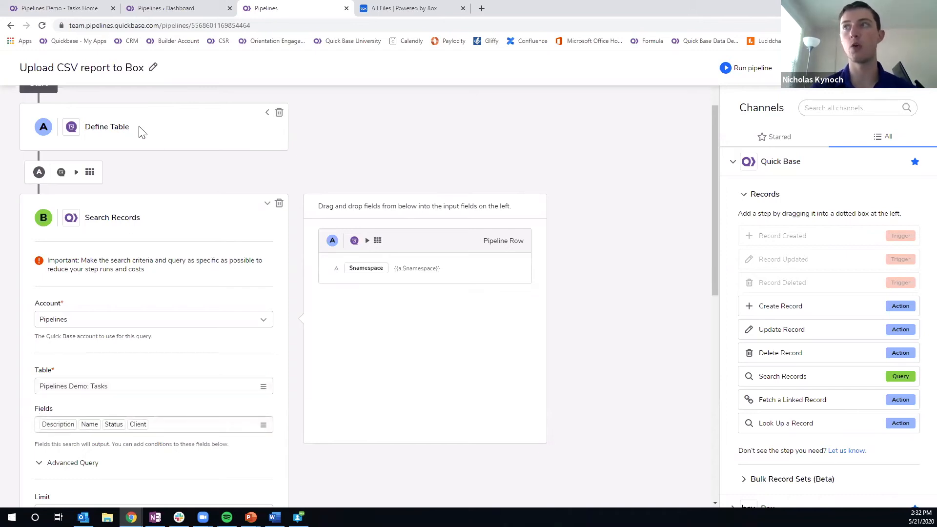
pyautogui.click(267, 115)
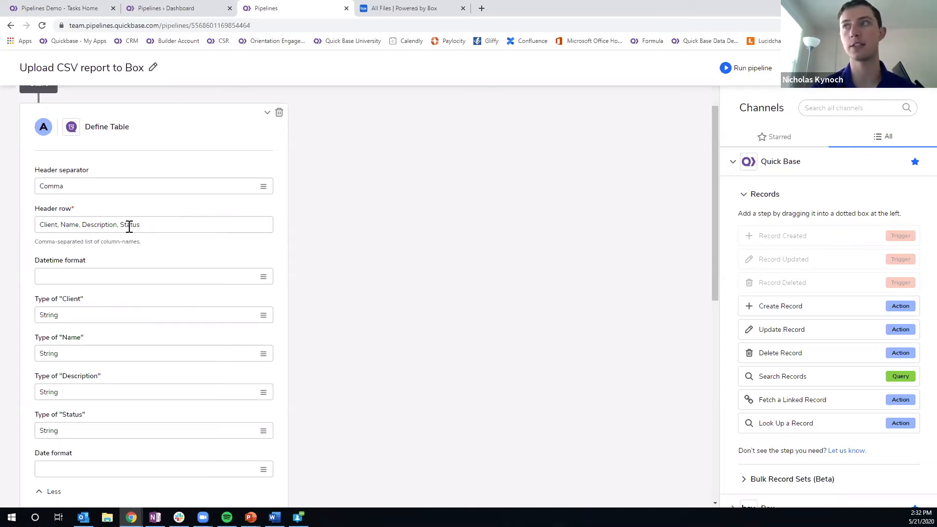
pyautogui.click(267, 114)
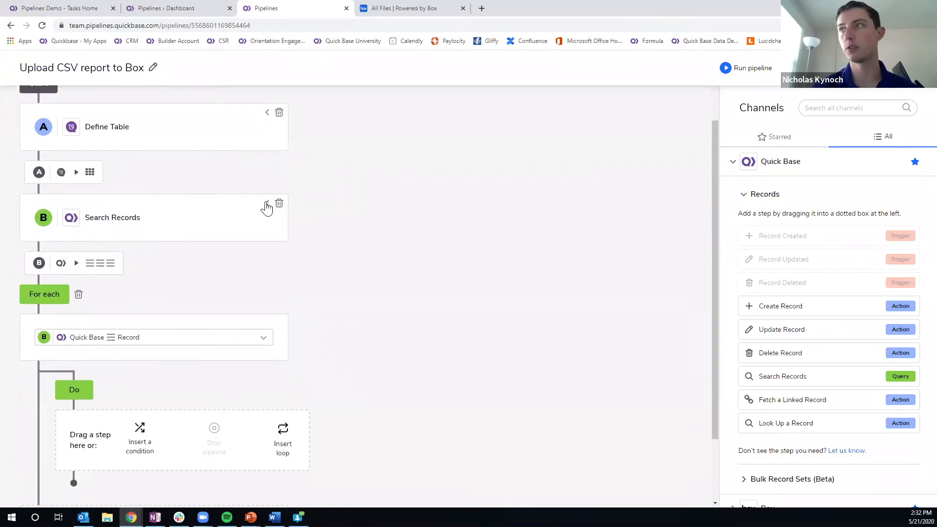
# - Add a query condition to the Search Records step so that Status is Complete
pyautogui.click(267, 205)
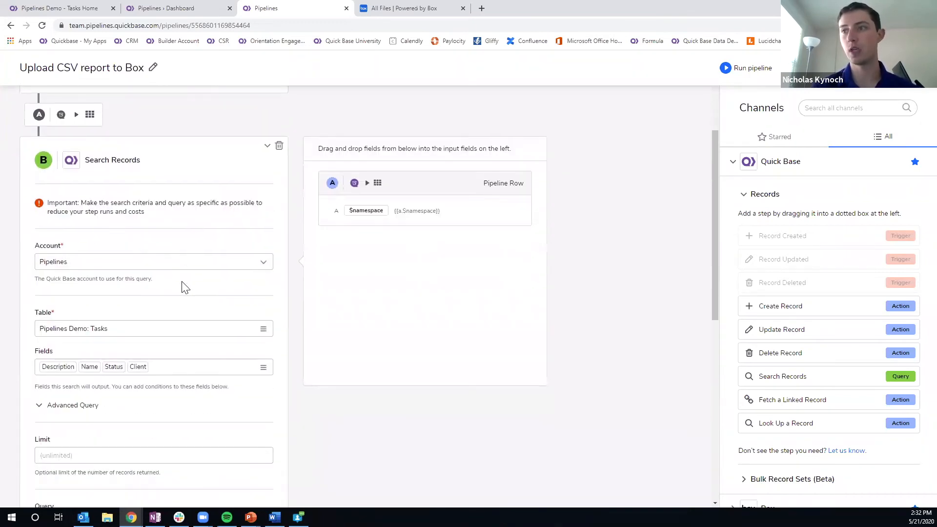
pyautogui.scroll(-2, 185, 287)
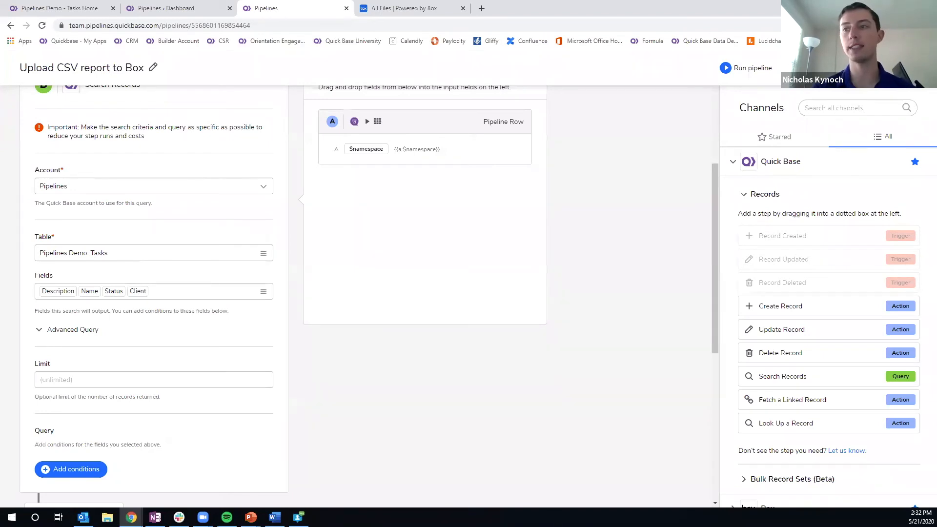
pyautogui.click(79, 472)
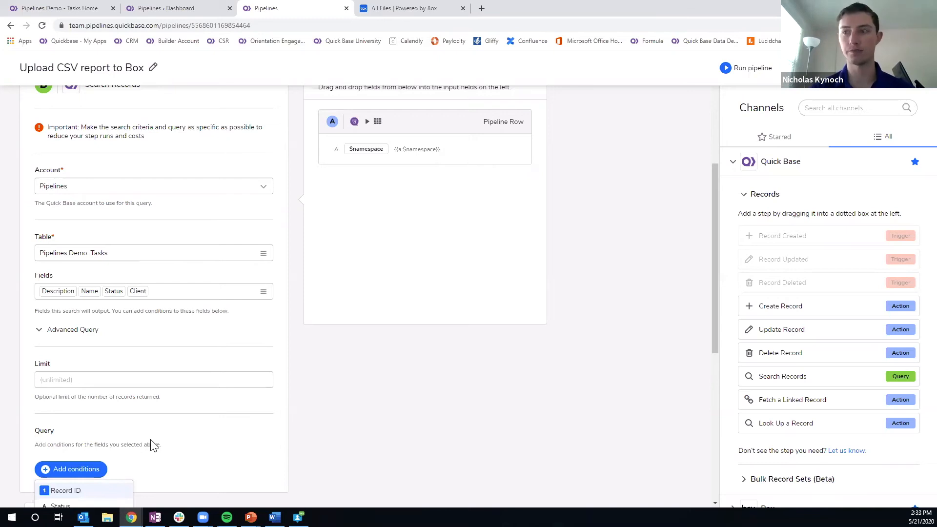
pyautogui.scroll(-2, 120, 497)
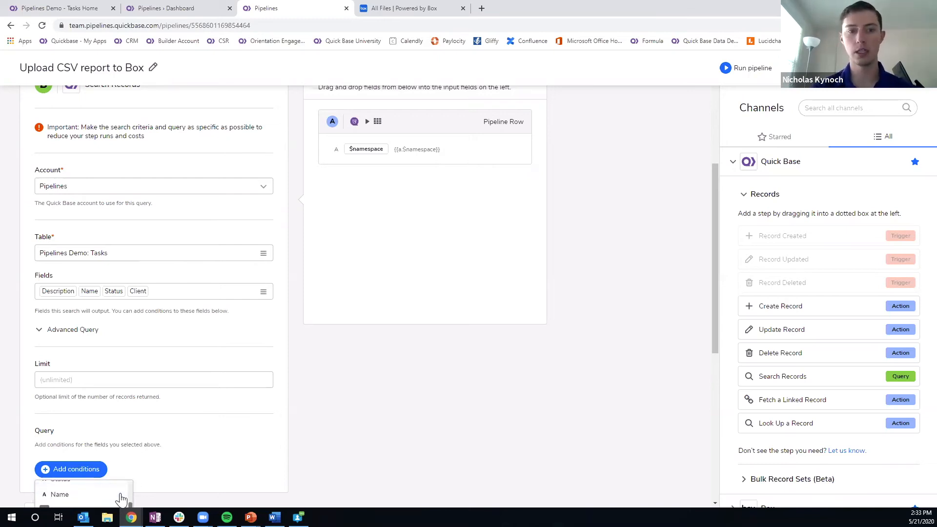
pyautogui.scroll(1, 122, 498)
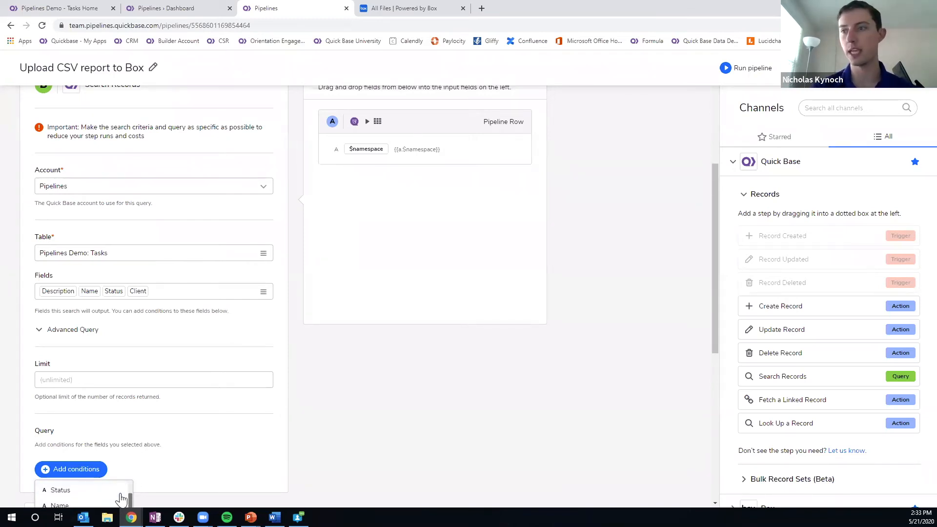
pyautogui.click(72, 494)
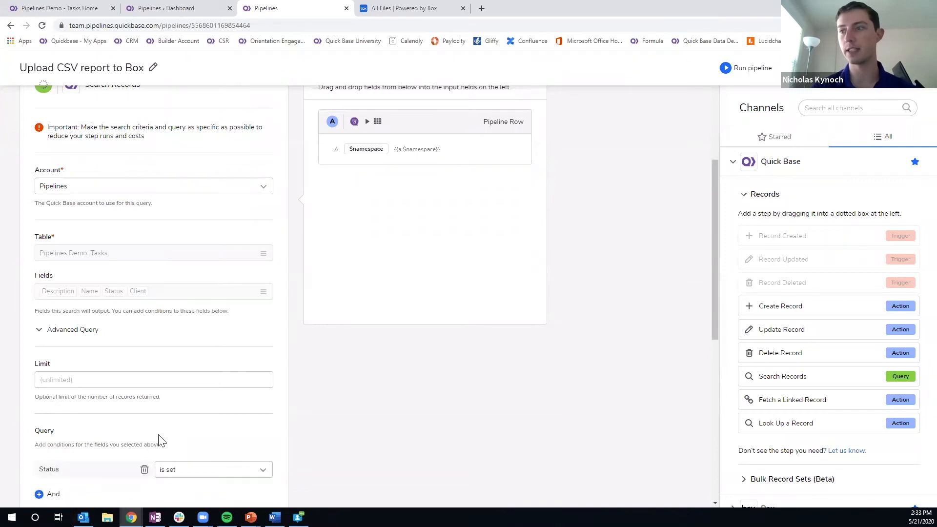
pyautogui.scroll(-1, 190, 418)
pyautogui.click(194, 421)
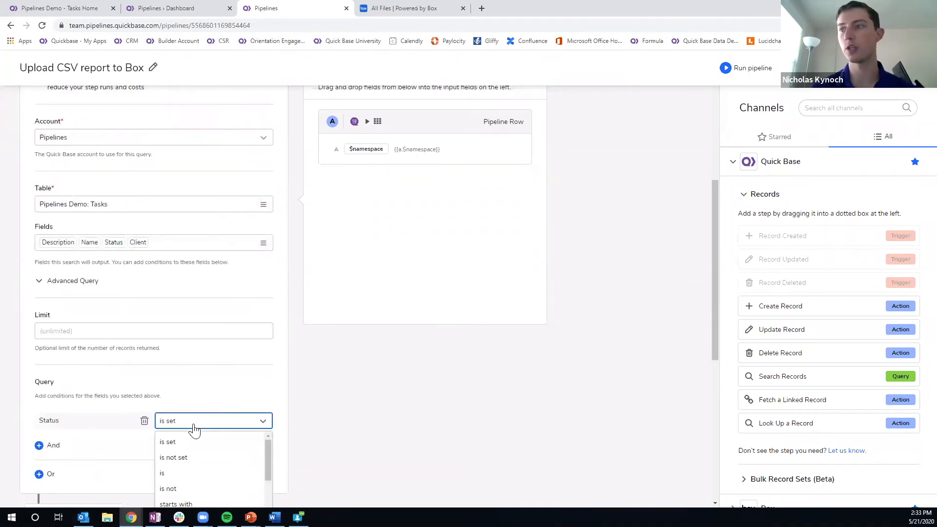
pyautogui.click(180, 474)
pyautogui.click(125, 451)
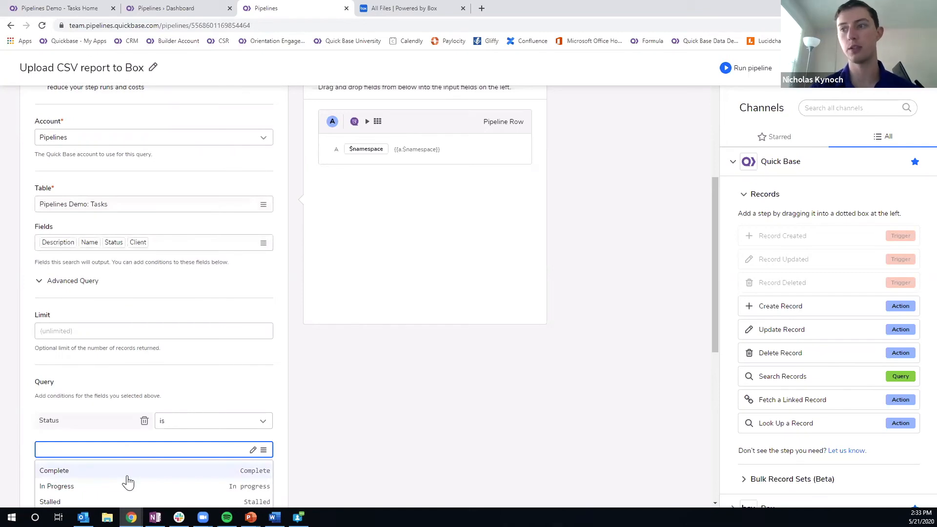
pyautogui.click(127, 476)
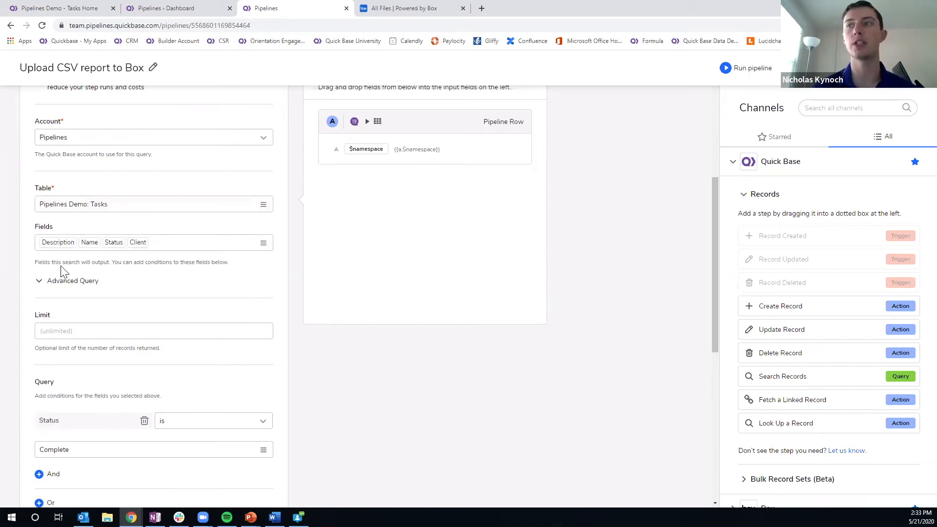
# - Add the Bucket channel's Add a Row action inside the For each loop's Do branch, targeting step A's Pipeline Row
pyautogui.scroll(-1, 67, 376)
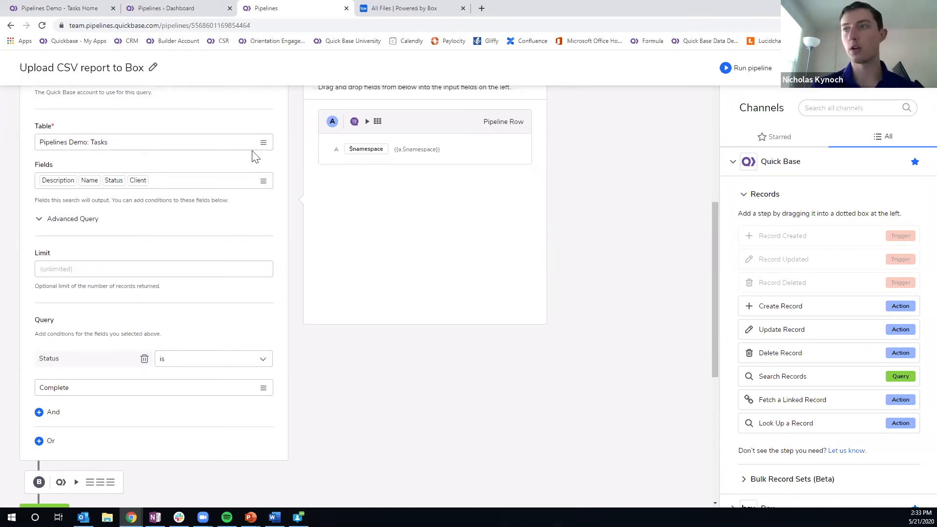
pyautogui.scroll(-2, 120, 284)
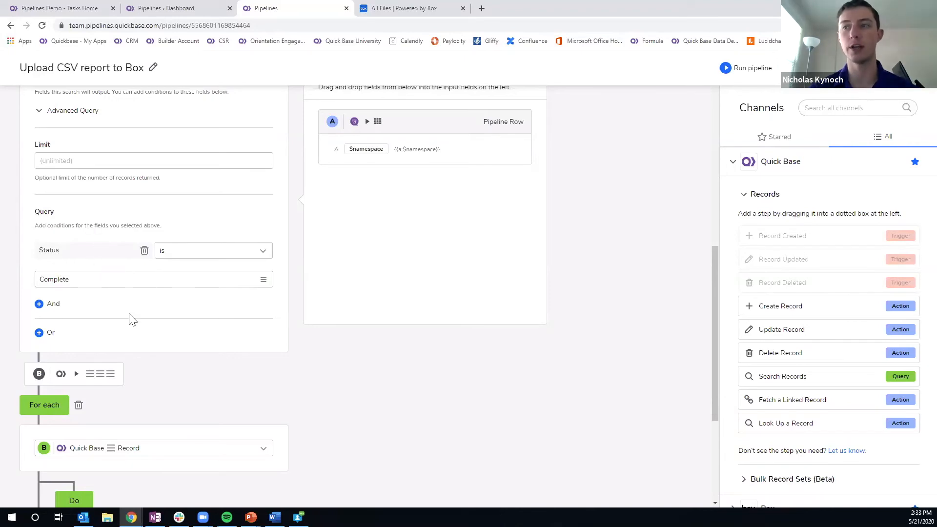
pyautogui.scroll(-2, 130, 318)
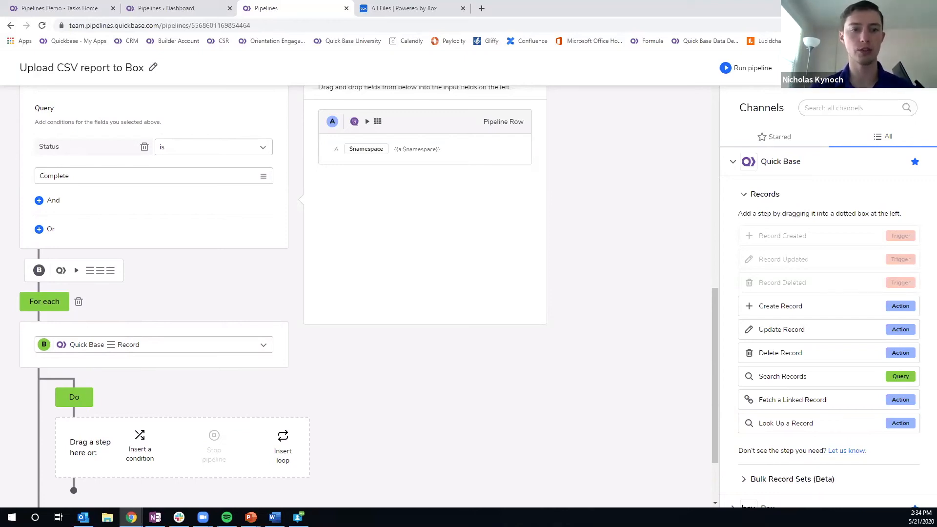
pyautogui.click(734, 165)
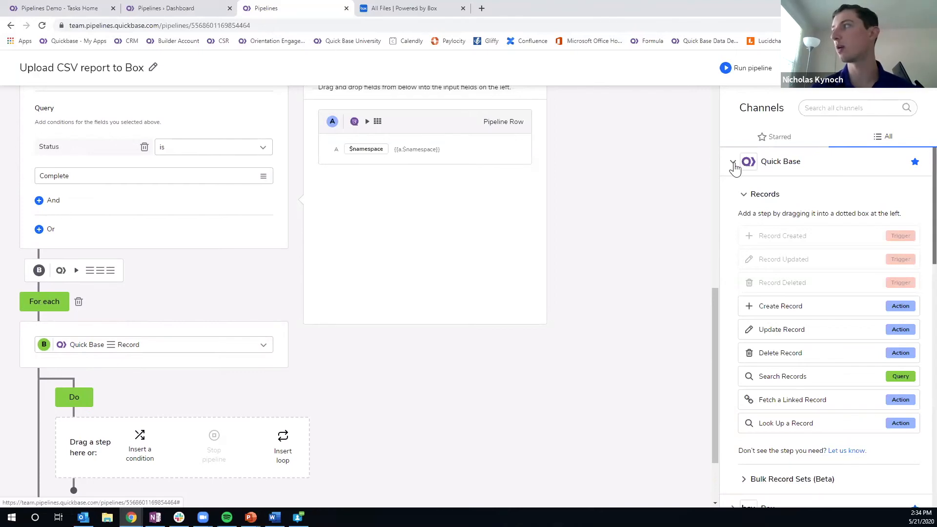
pyautogui.click(734, 221)
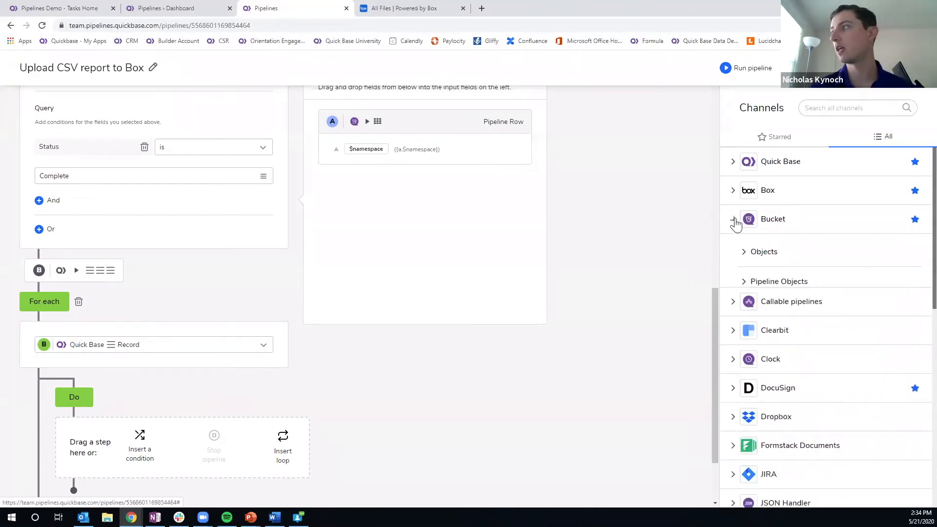
pyautogui.click(760, 308)
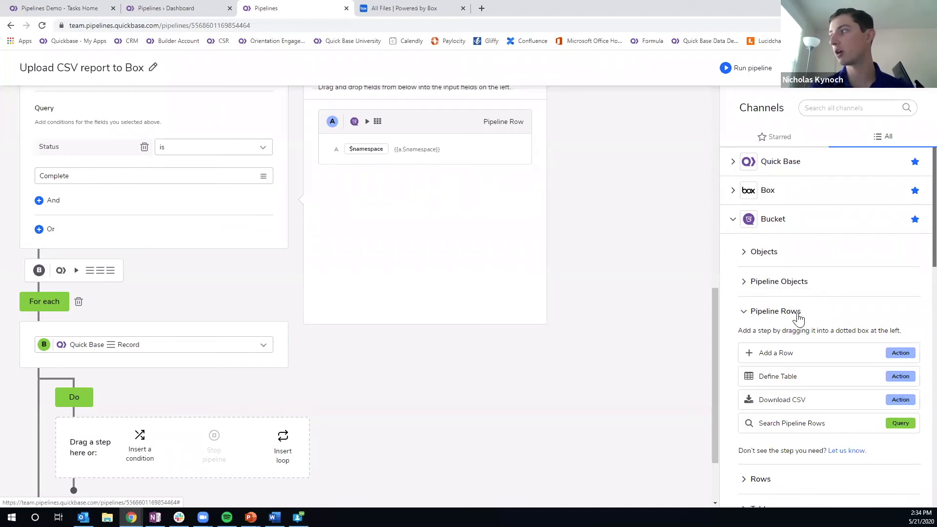
pyautogui.moveTo(793, 353); pyautogui.dragTo(130, 357)
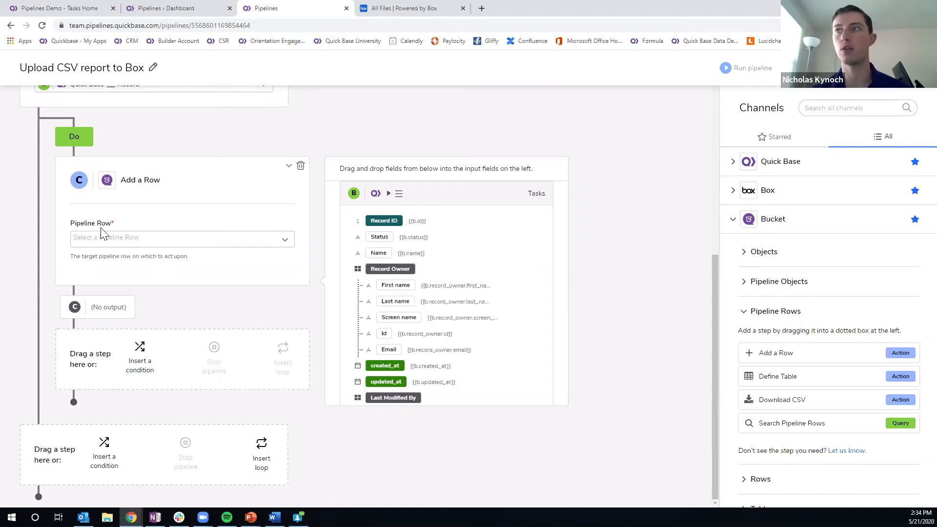
pyautogui.click(125, 243)
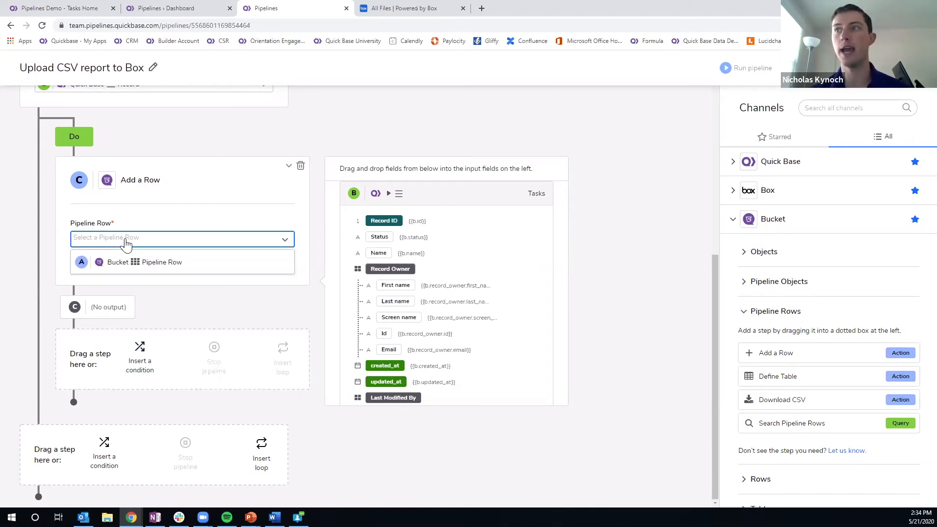
pyautogui.click(152, 263)
# - Map the Tasks record's Name, Status, Client and Description values into the matching columns of the Add a Row step
pyautogui.scroll(-2, 151, 271)
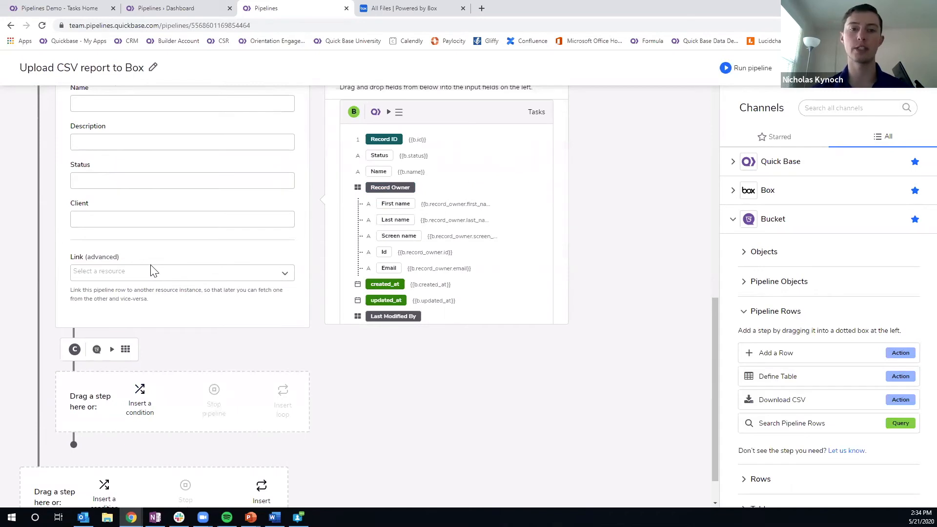
pyautogui.scroll(2, 175, 258)
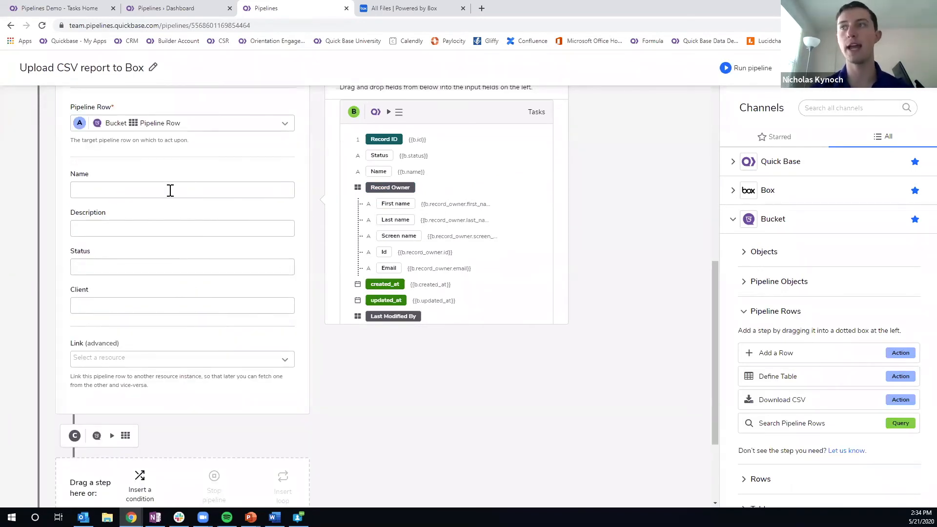
pyautogui.scroll(1, 170, 191)
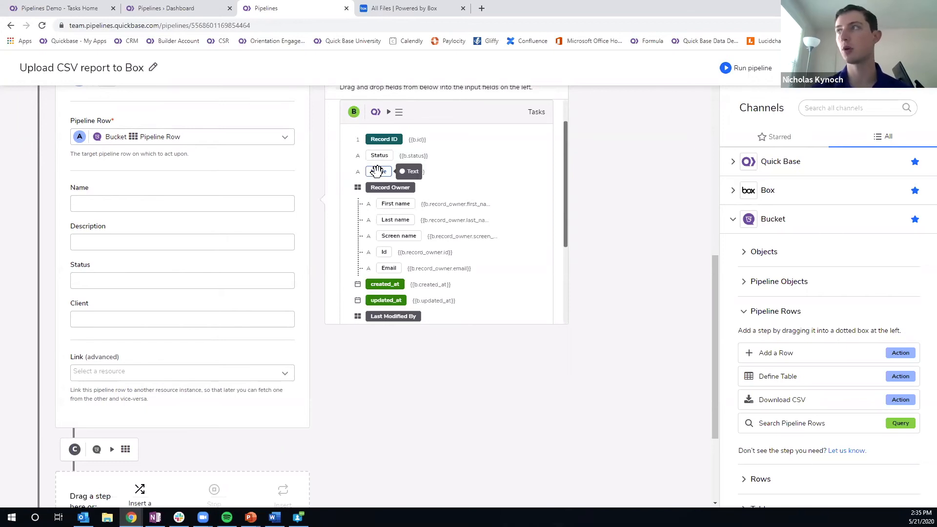
pyautogui.moveTo(377, 171); pyautogui.dragTo(178, 211)
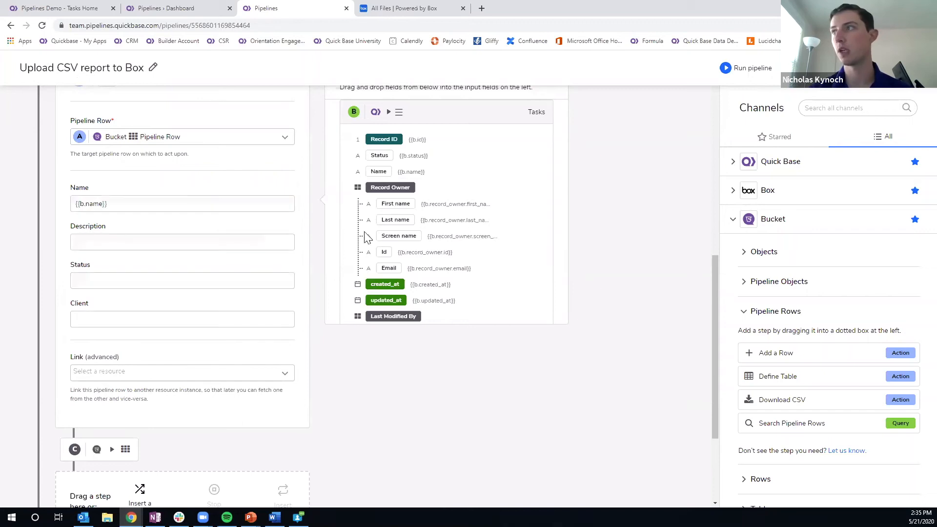
pyautogui.moveTo(374, 152); pyautogui.dragTo(188, 287)
pyautogui.scroll(-2, 471, 210)
pyautogui.scroll(-2, 472, 210)
pyautogui.moveTo(373, 283); pyautogui.dragTo(223, 318)
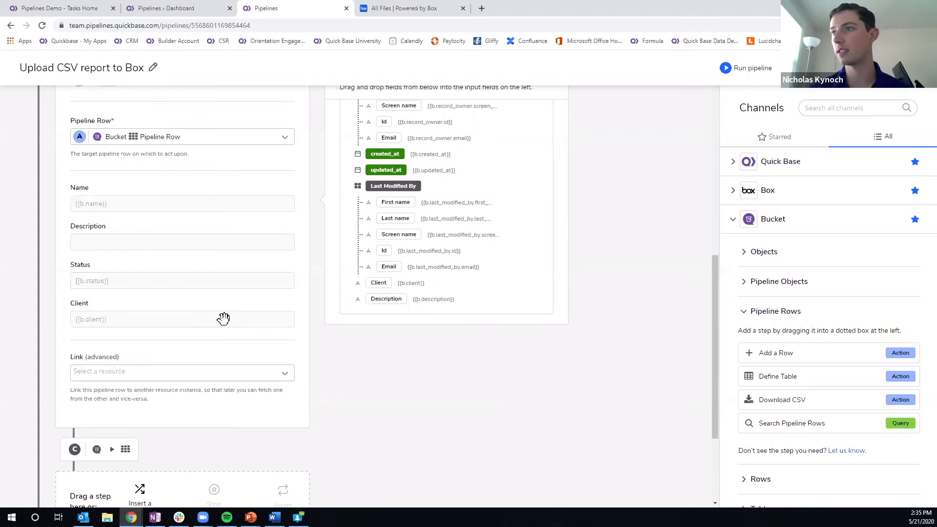
pyautogui.moveTo(387, 299); pyautogui.dragTo(225, 246)
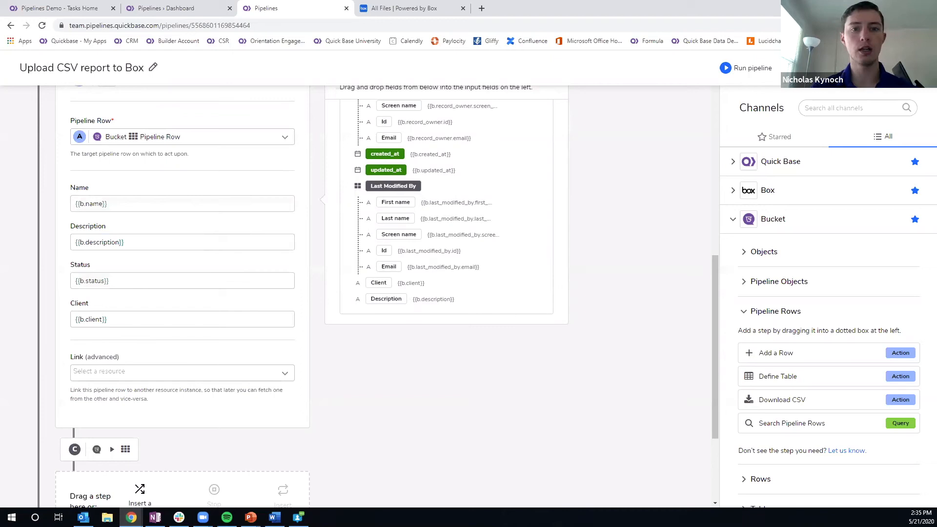
pyautogui.scroll(5, 383, 237)
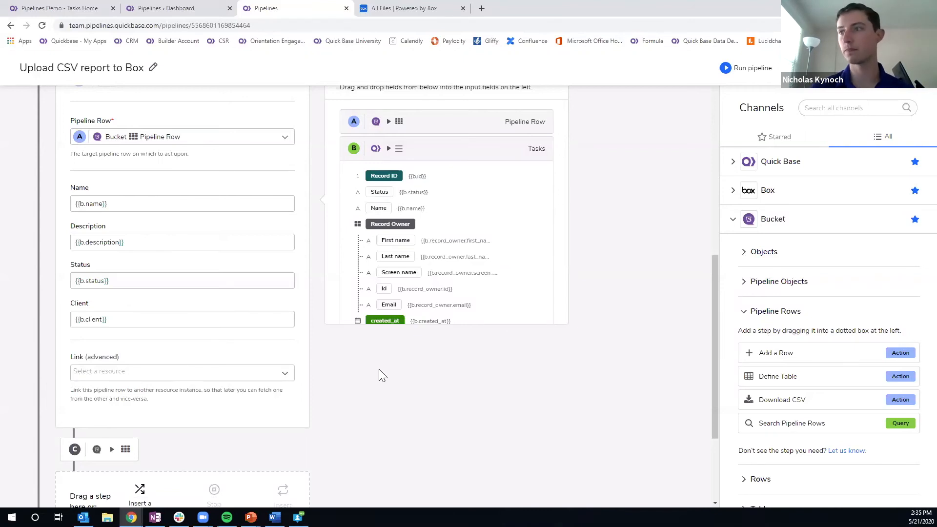
# - Add the Bucket channel's Download CSV action after the loop, targeting step A's Pipeline Row, and collapse the step
pyautogui.scroll(-2, 379, 370)
pyautogui.scroll(-1, 379, 370)
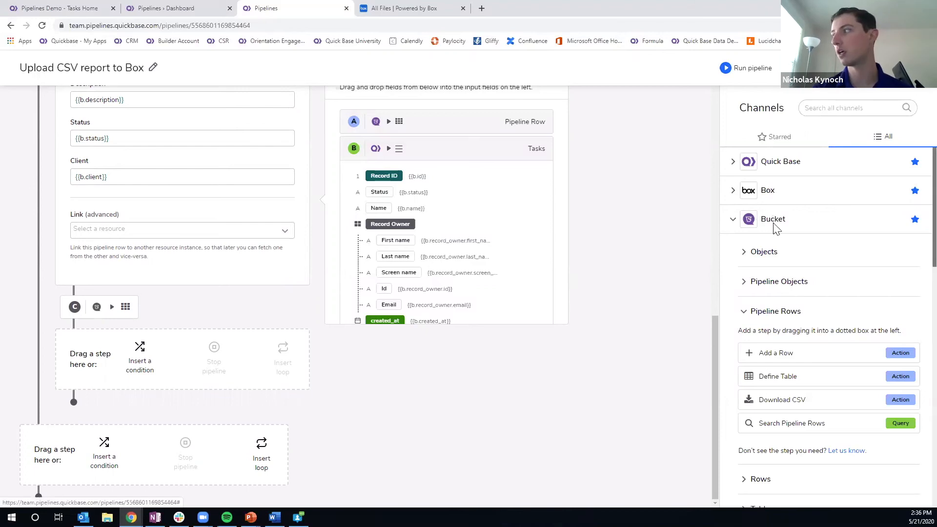
pyautogui.moveTo(780, 400); pyautogui.dragTo(123, 441)
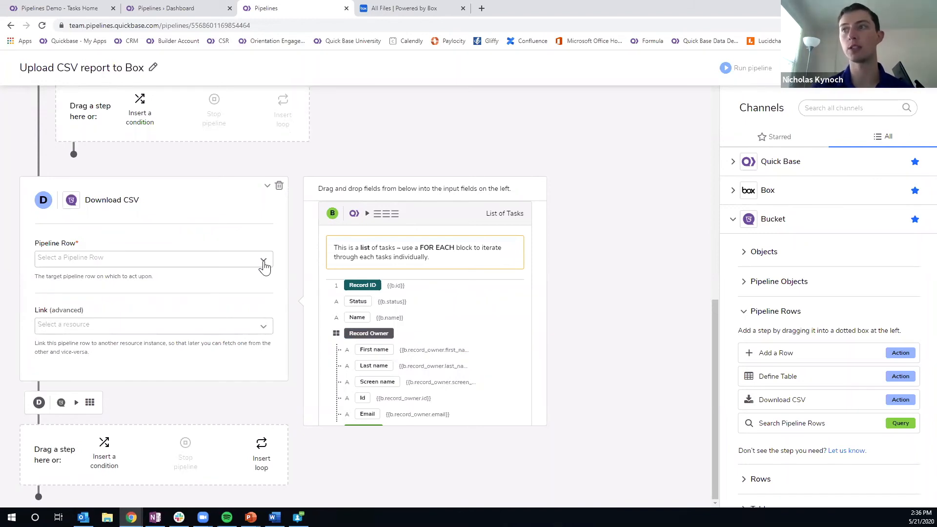
pyautogui.click(264, 267)
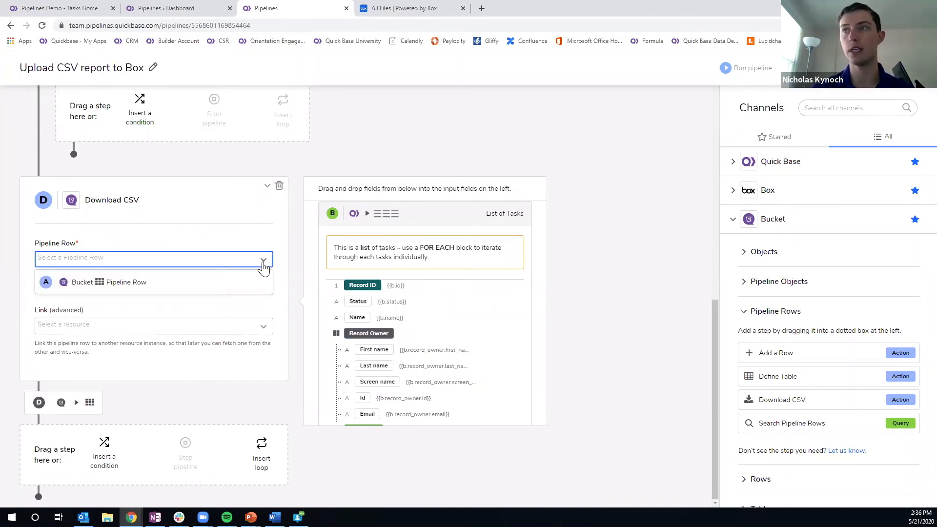
pyautogui.click(137, 288)
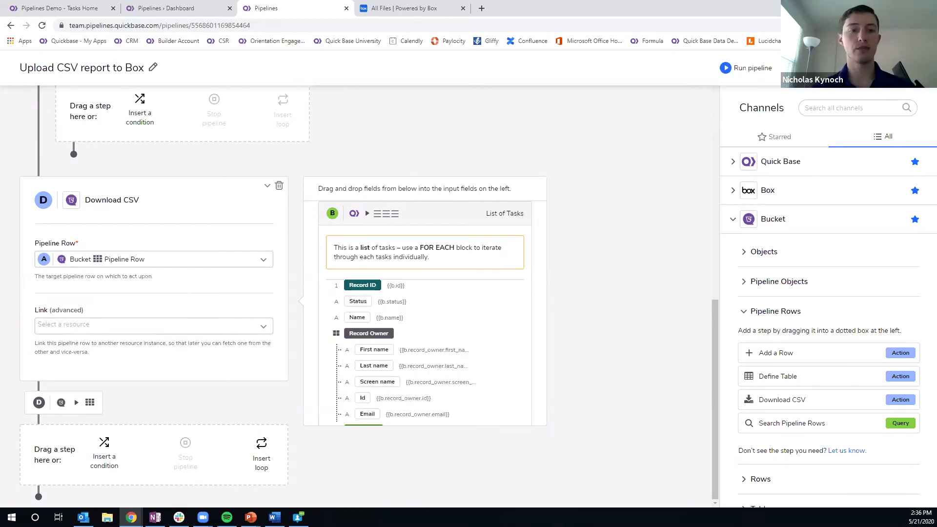
pyautogui.click(268, 188)
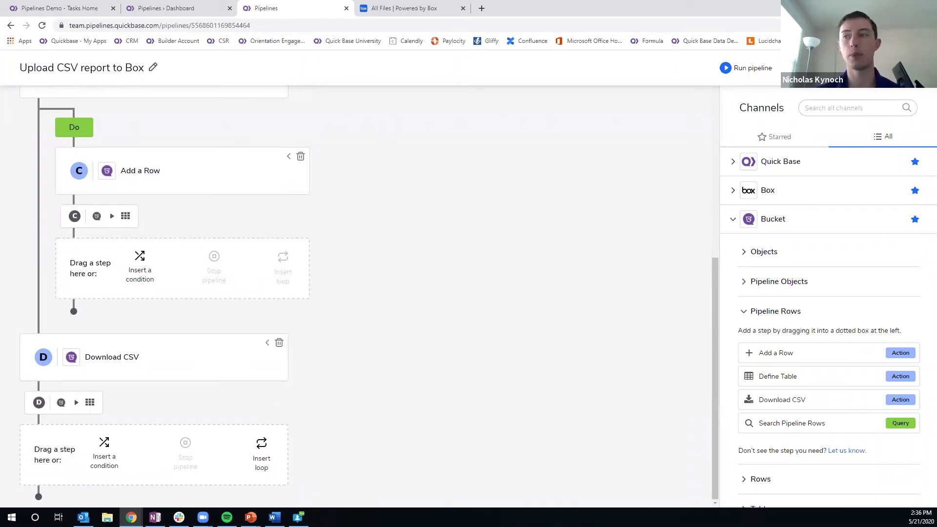
# - Add the Box channel's Upload File In action directly after the Download CSV step
pyautogui.click(733, 221)
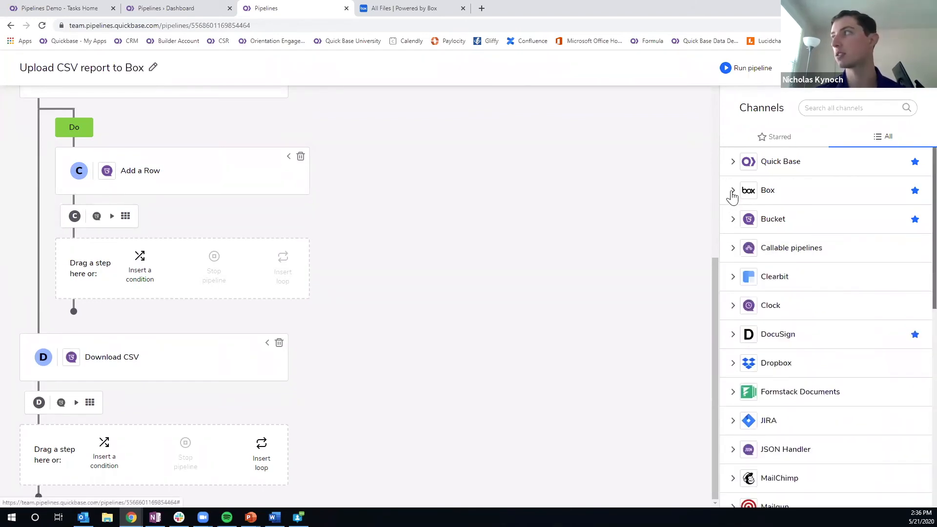
pyautogui.click(734, 194)
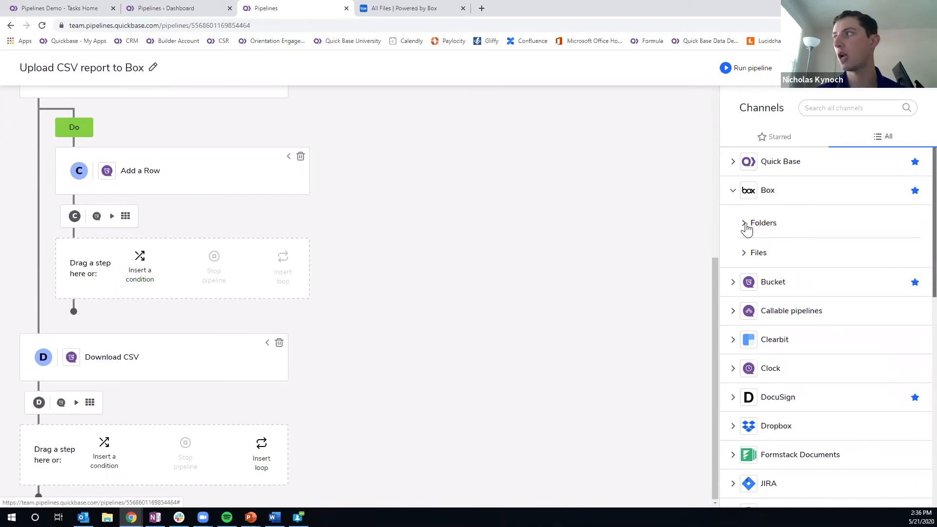
pyautogui.click(744, 254)
pyautogui.scroll(-1, 723, 298)
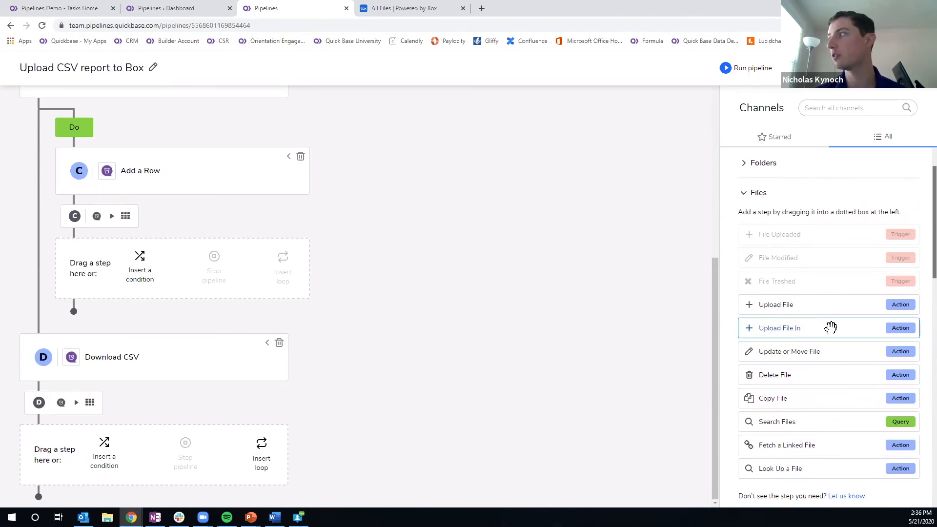
pyautogui.moveTo(832, 328); pyautogui.dragTo(159, 455)
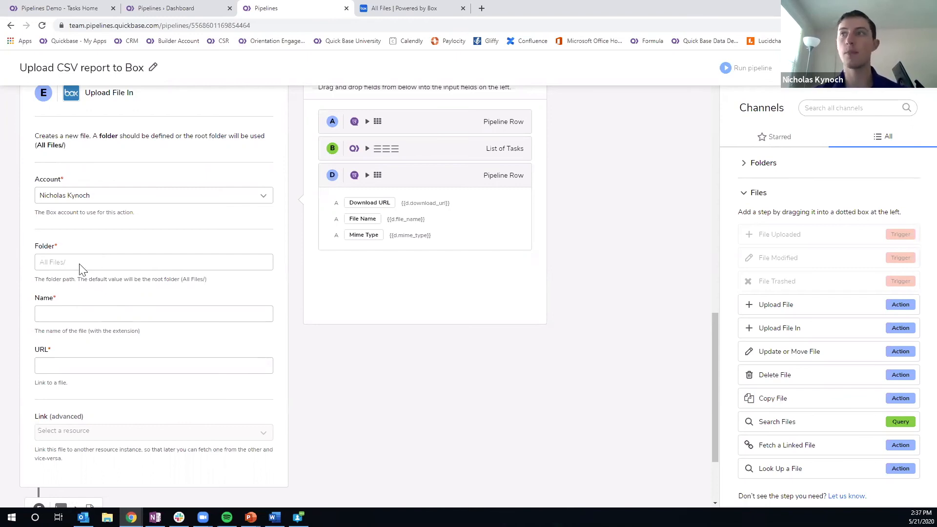
# - Check the account choices of the Upload File In step and set its destination folder to Quick Base
pyautogui.click(80, 196)
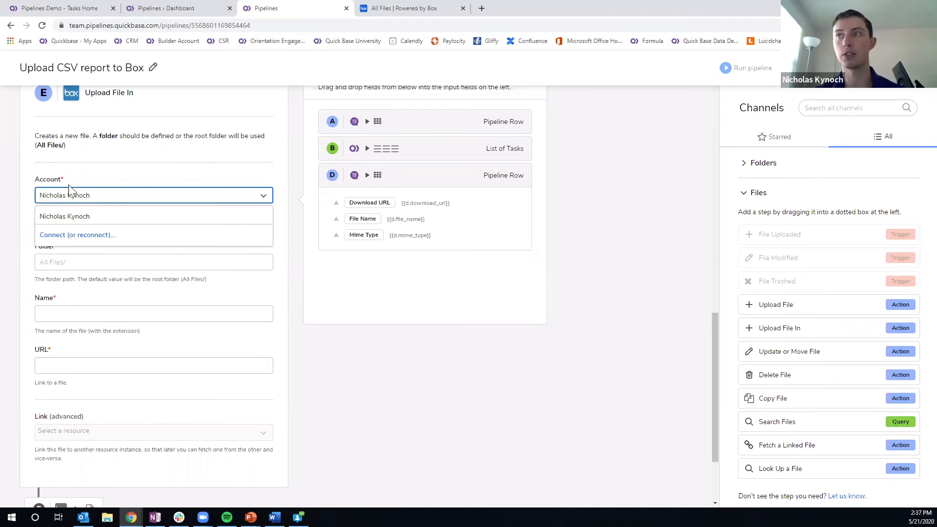
pyautogui.click(105, 172)
pyautogui.click(65, 259)
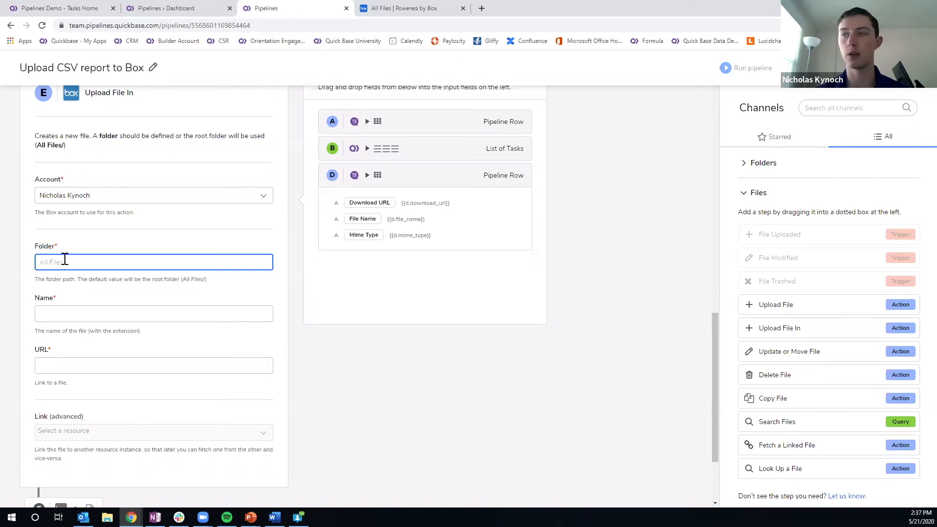
pyautogui.write('Qu')
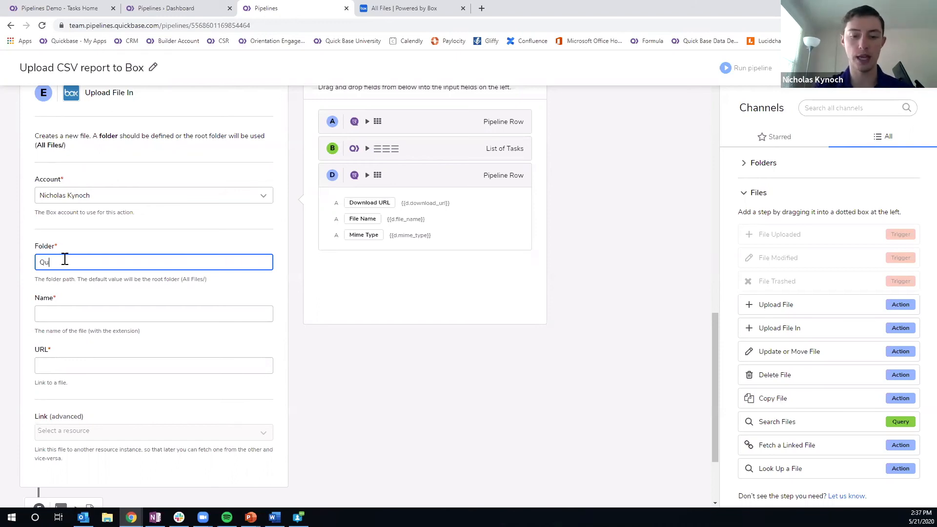
pyautogui.write('ick Base')
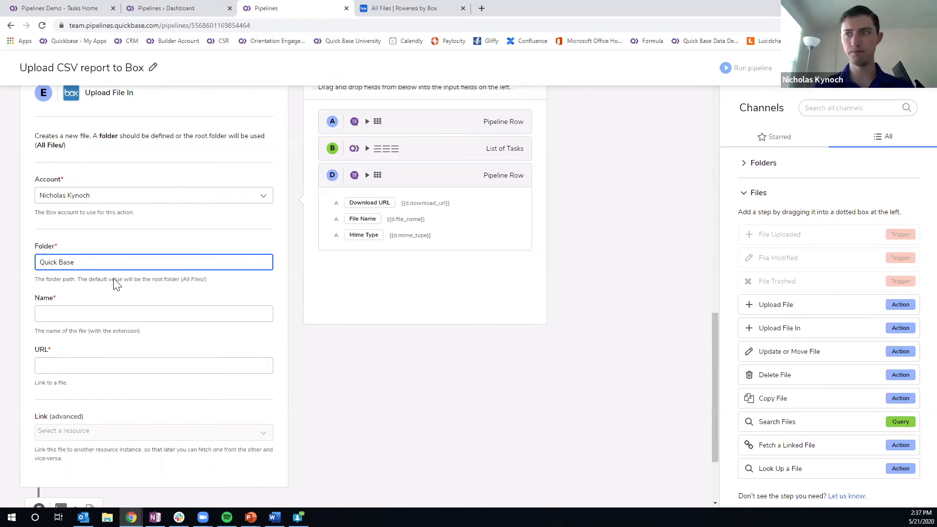
# - Name the uploaded file {{time.now|date_mdy}}.csv and map step D's Download URL into the Upload File In step's URL
pyautogui.click(85, 314)
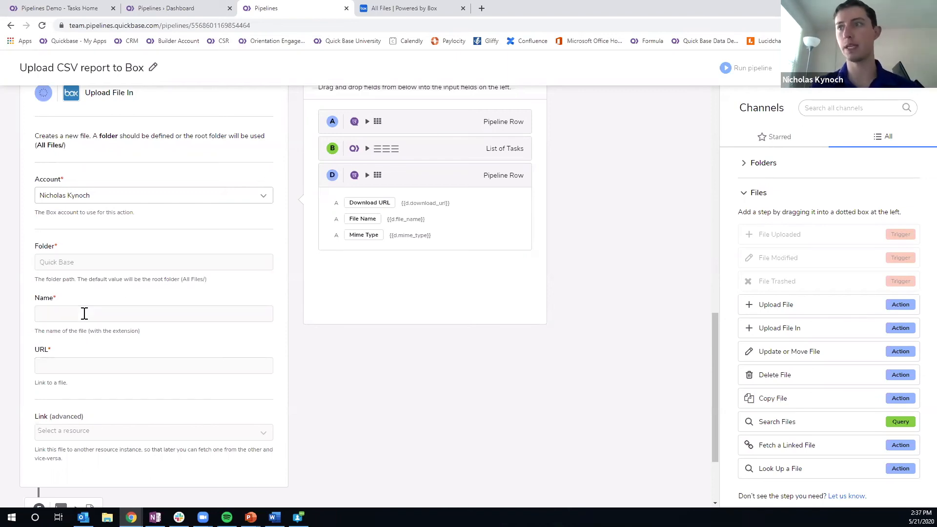
pyautogui.click(85, 314)
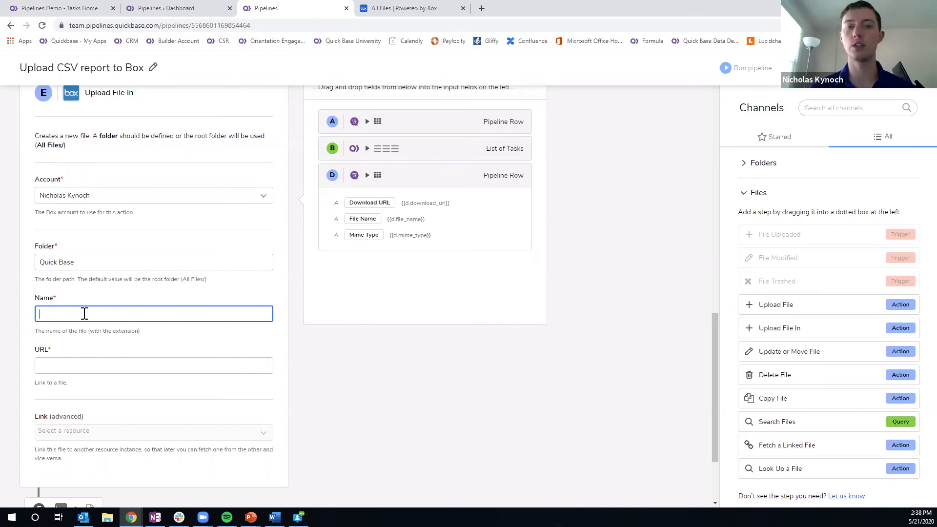
pyautogui.hotkey('alt', 'Tab')
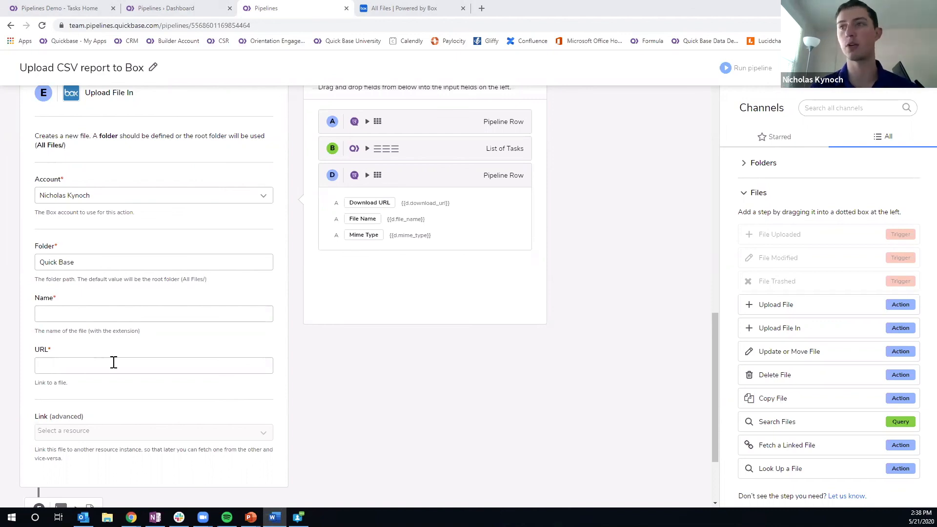
pyautogui.click(71, 315)
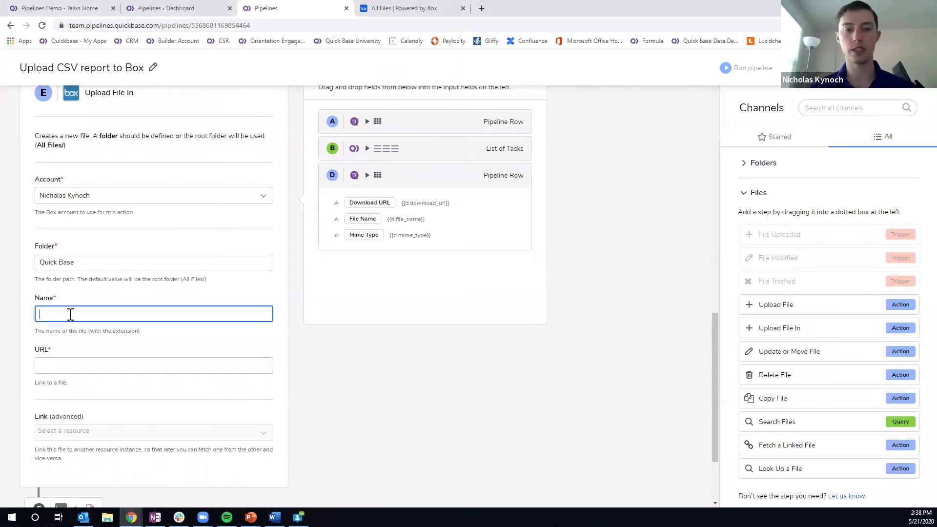
pyautogui.write('{{time.now|date_mdy}}')
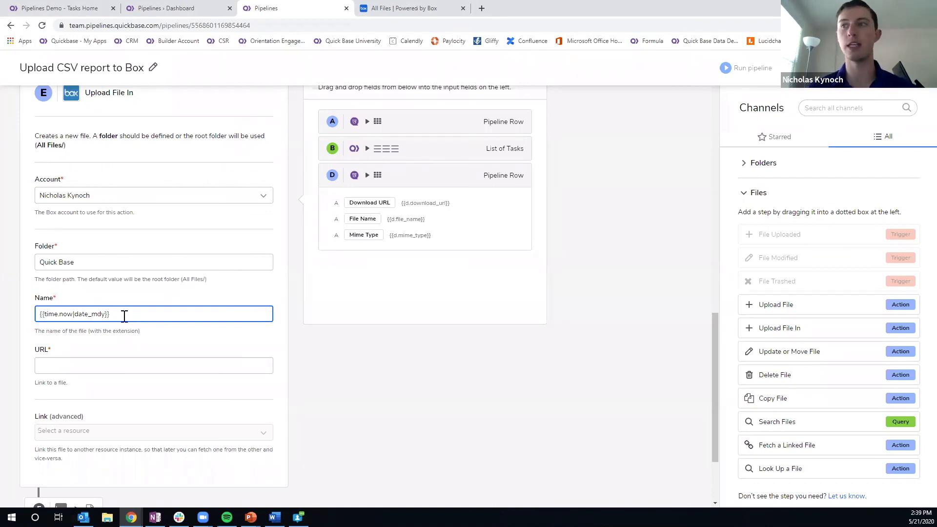
pyautogui.write('.csv')
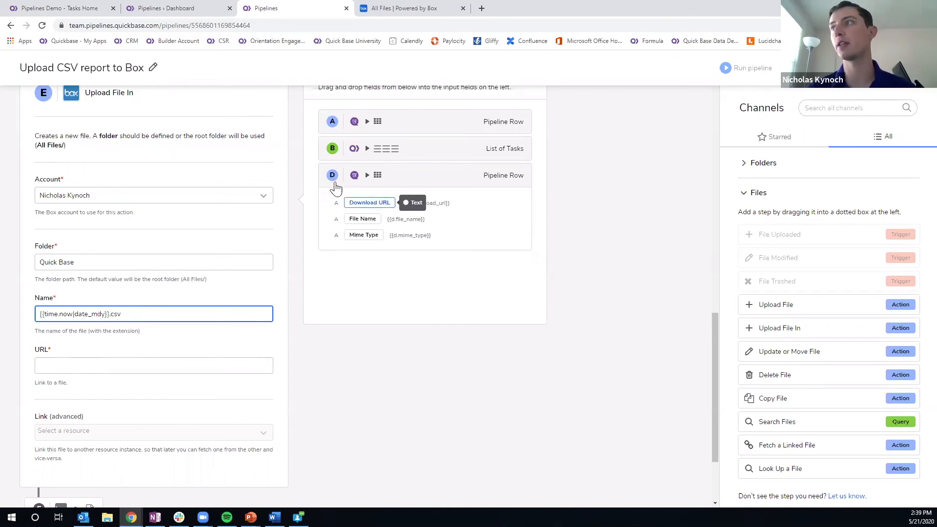
pyautogui.moveTo(362, 203); pyautogui.dragTo(139, 367)
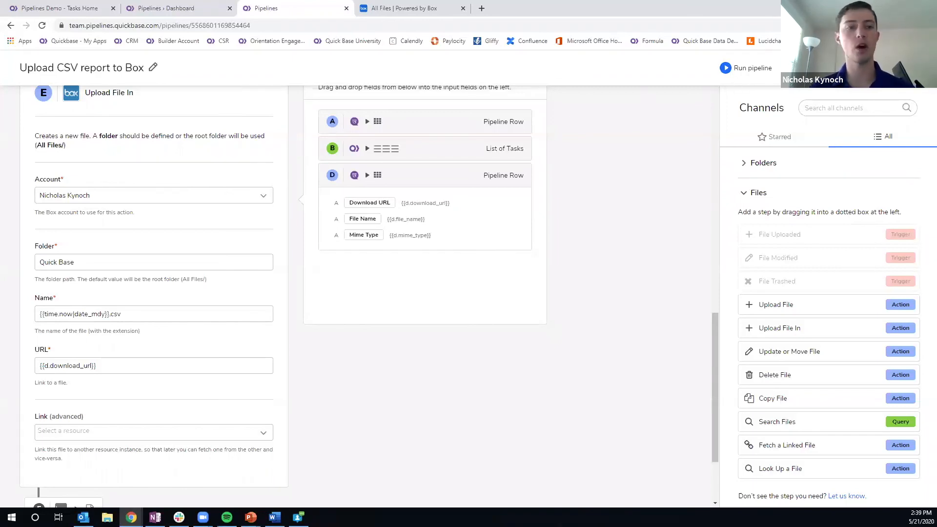
# - Schedule the pipeline to run every week on Friday at 17:00 UTC
pyautogui.click(811, 68)
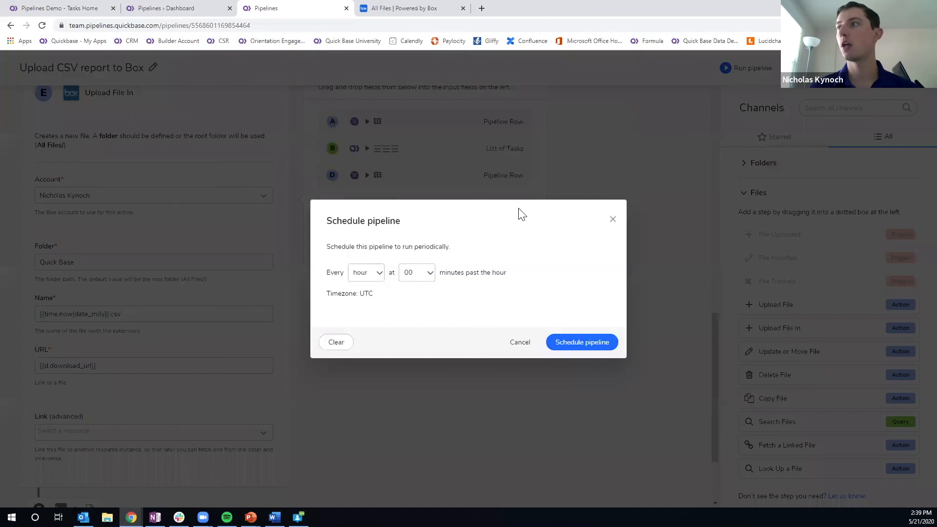
pyautogui.click(378, 276)
pyautogui.click(363, 321)
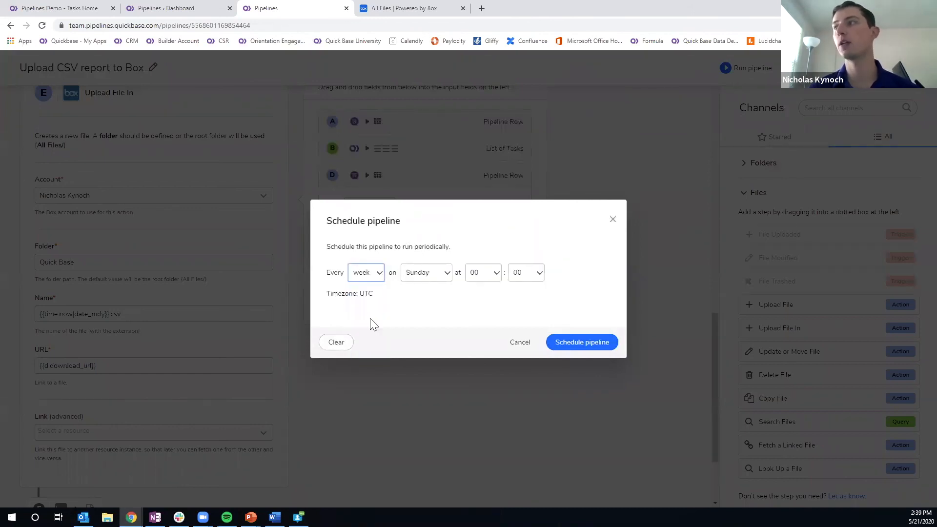
pyautogui.click(448, 276)
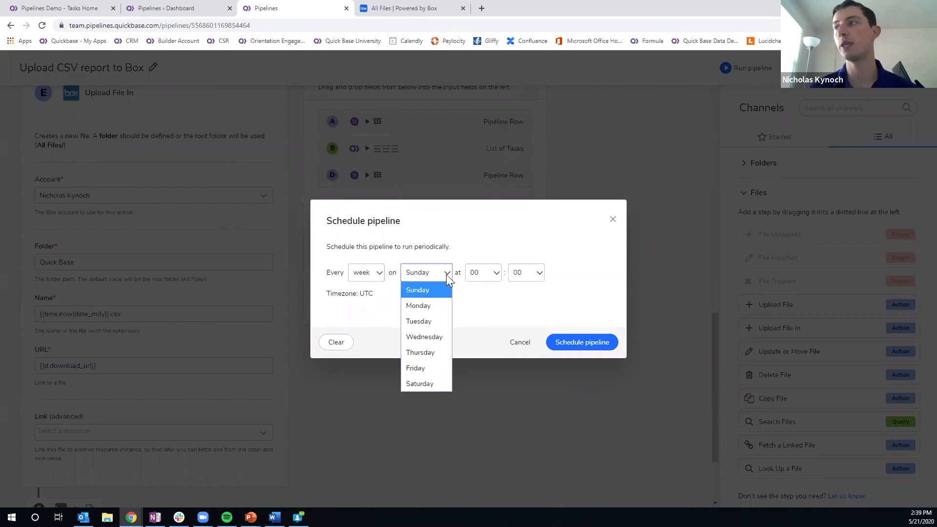
pyautogui.click(428, 366)
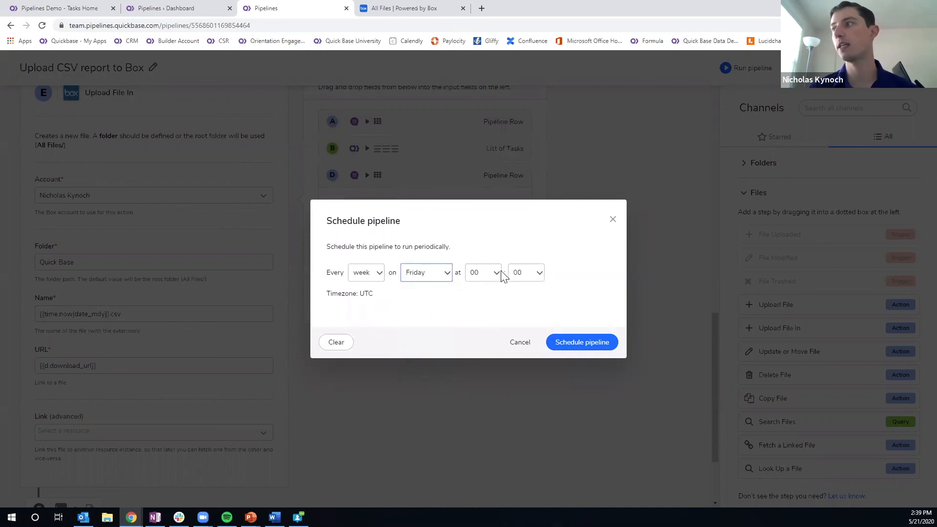
pyautogui.click(499, 273)
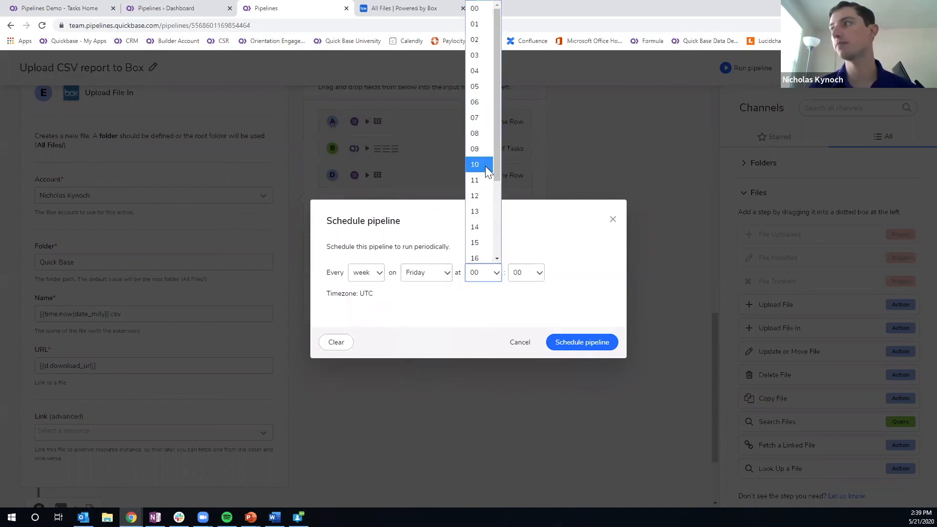
pyautogui.scroll(-1, 485, 166)
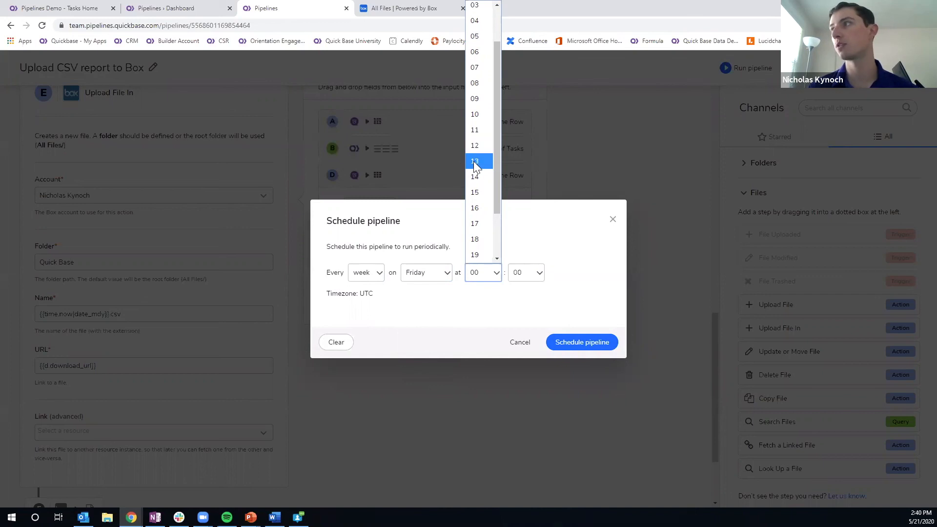
pyautogui.click(477, 222)
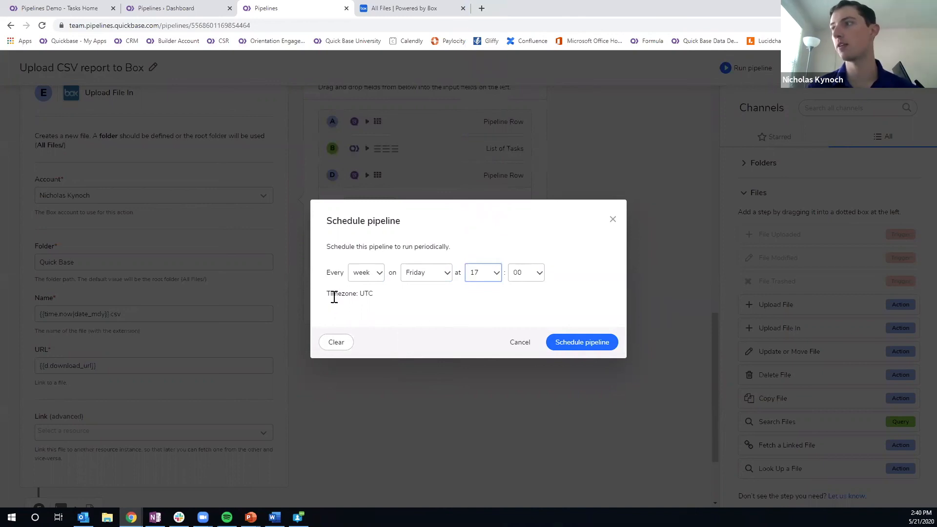
pyautogui.click(571, 344)
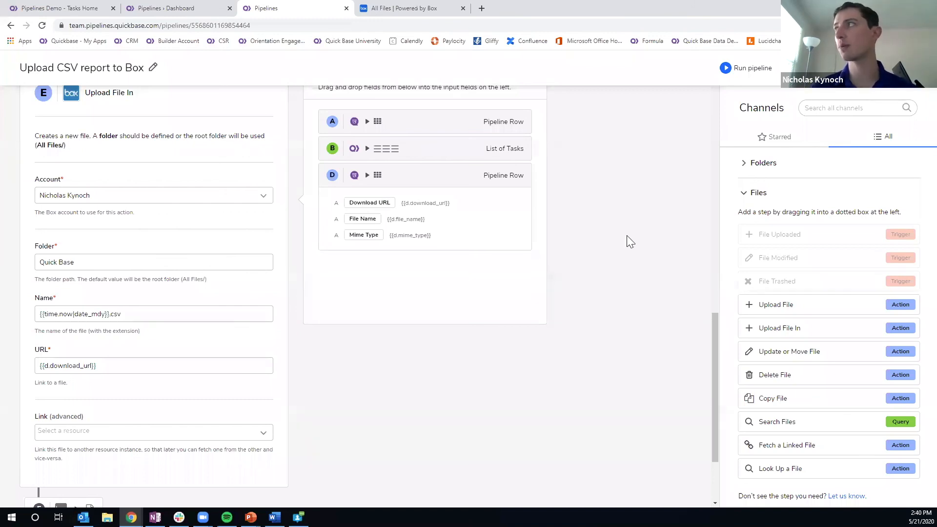
# - Run the pipeline and review the Tasks records found by step B in the run log
pyautogui.click(727, 73)
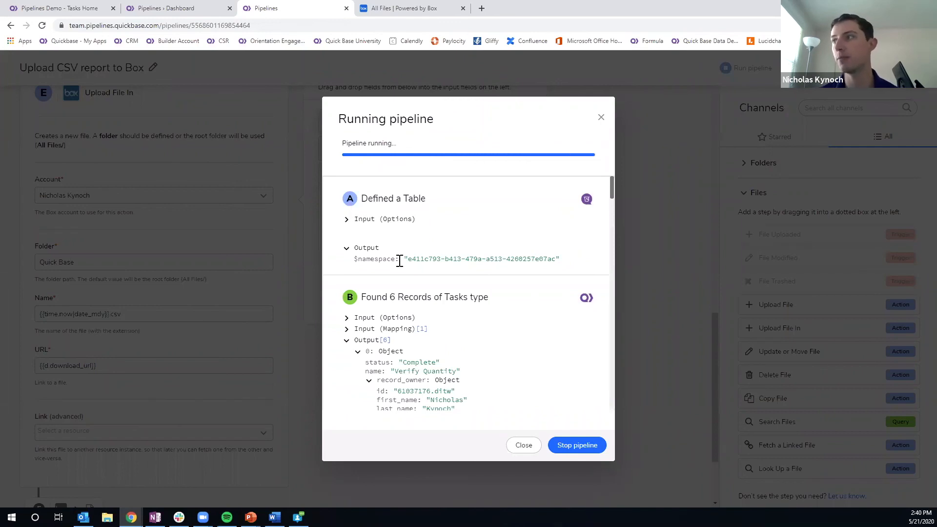
pyautogui.scroll(-1, 398, 260)
pyautogui.scroll(-1, 399, 261)
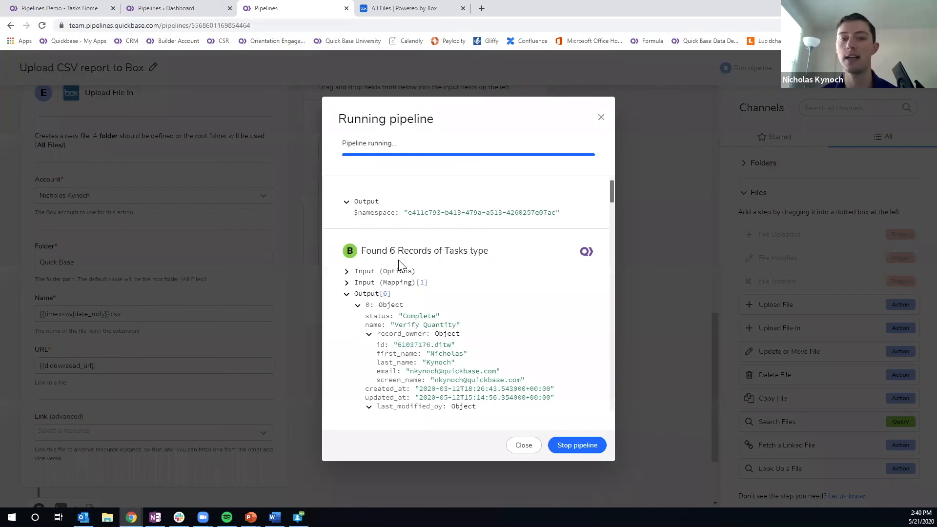
pyautogui.scroll(-2, 398, 266)
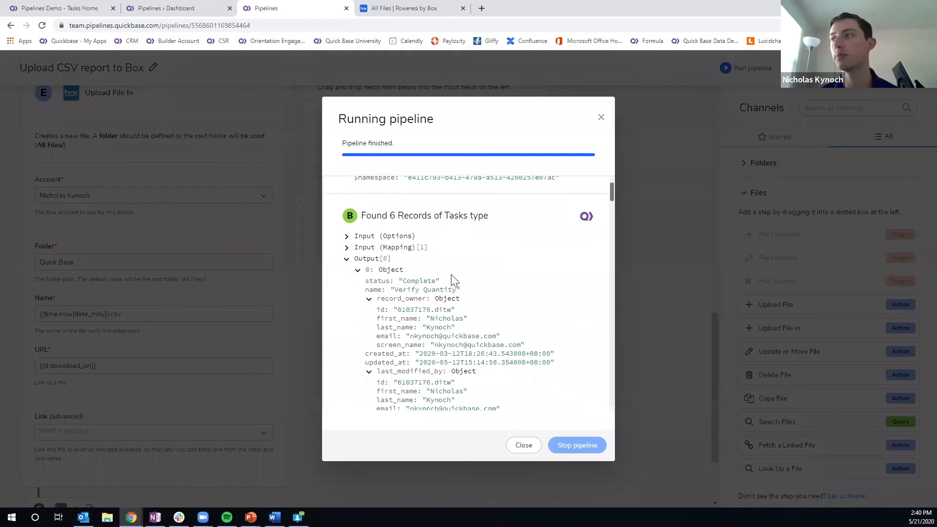
pyautogui.scroll(-3, 452, 277)
pyautogui.scroll(-4, 452, 274)
pyautogui.scroll(-10, 453, 275)
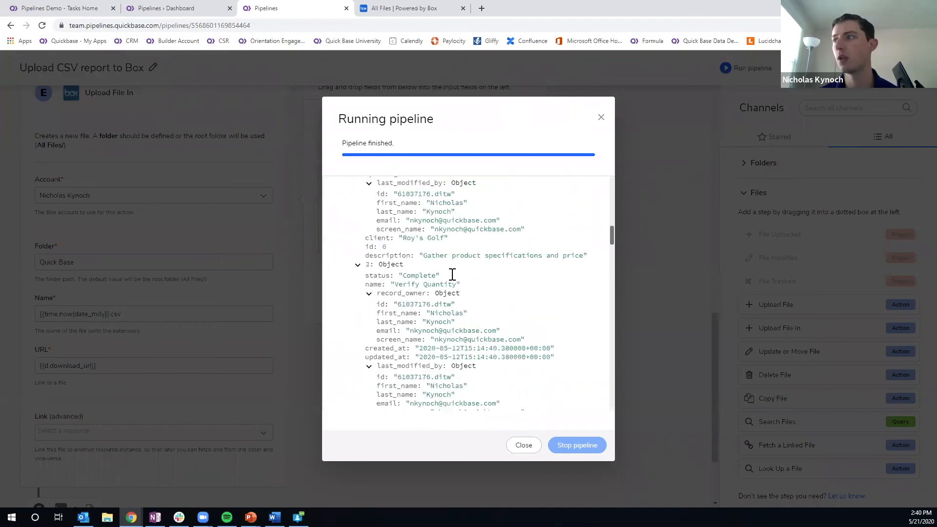
# - Examine the rest of the run log: the added rows, the generated CSV and the output of the Box upload step
pyautogui.scroll(-4, 452, 275)
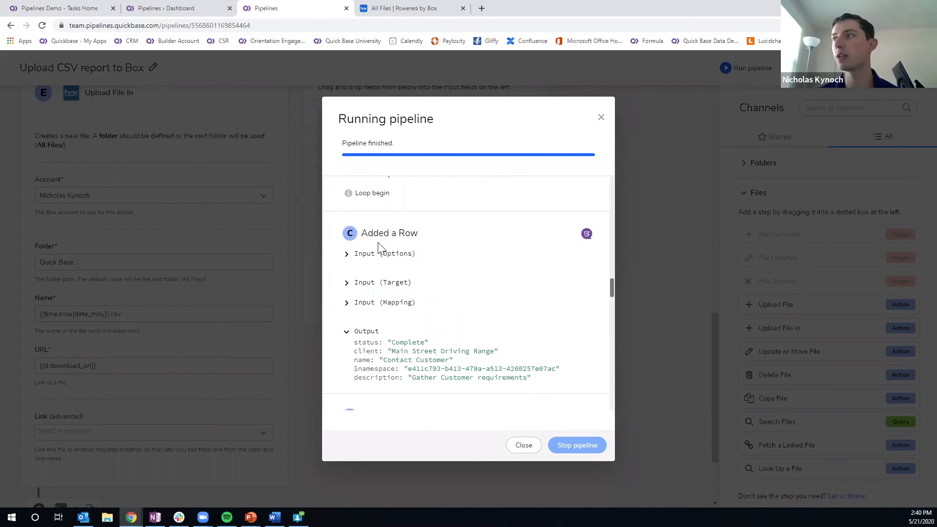
pyautogui.scroll(-1, 379, 247)
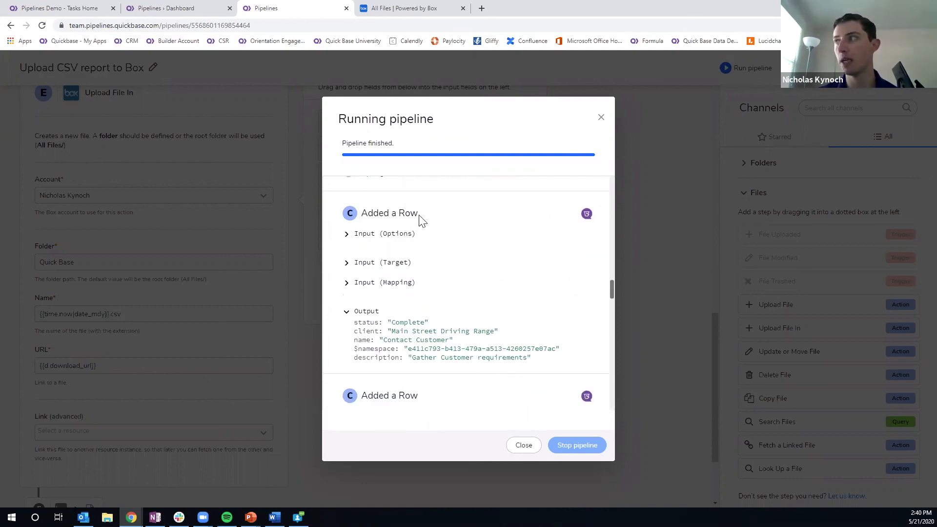
pyautogui.scroll(-10, 420, 219)
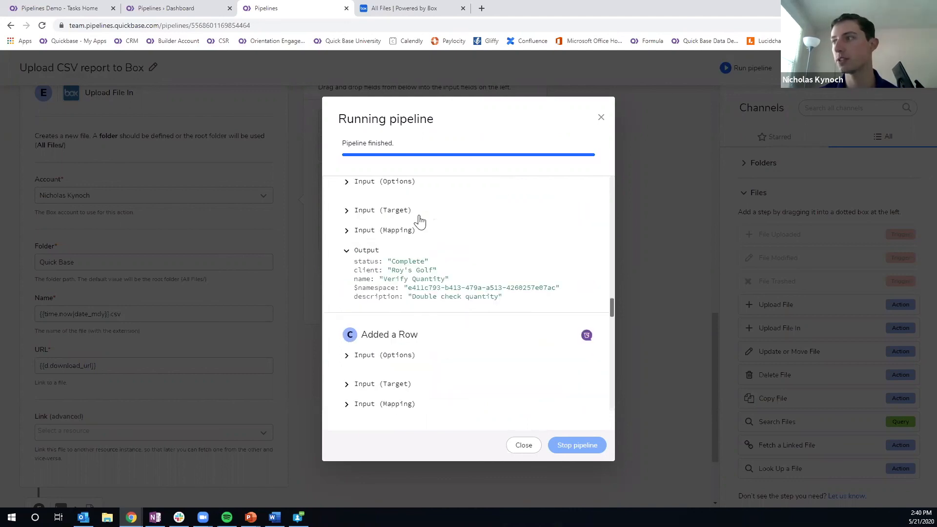
pyautogui.scroll(-10, 420, 221)
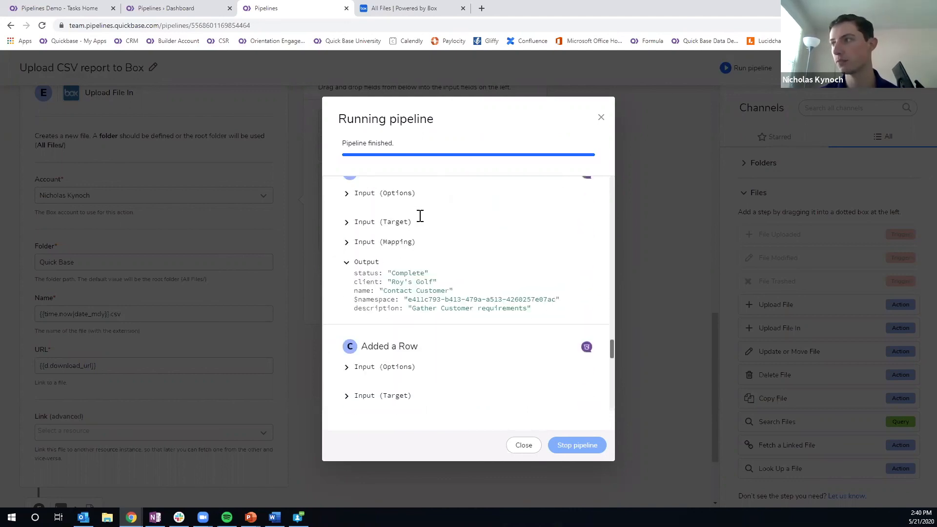
pyautogui.scroll(-5, 420, 221)
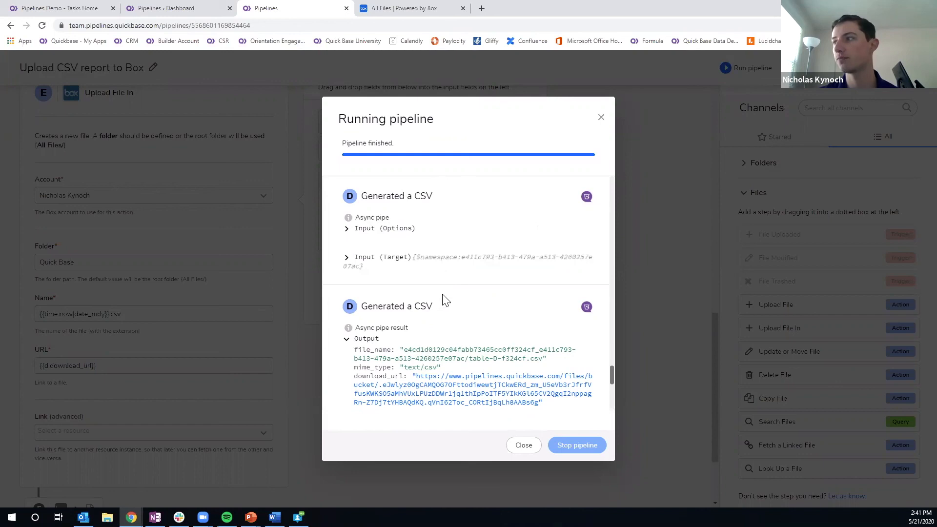
pyautogui.scroll(-5, 444, 306)
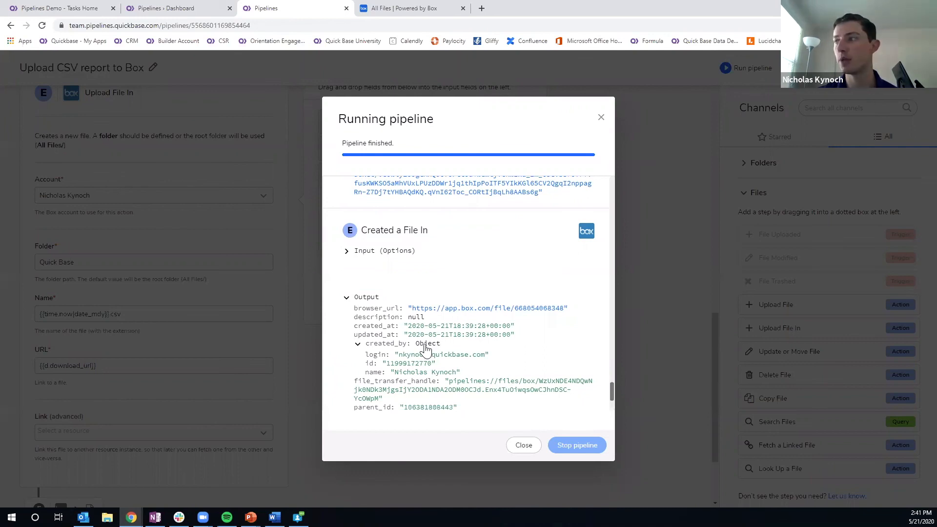
pyautogui.scroll(-2, 426, 348)
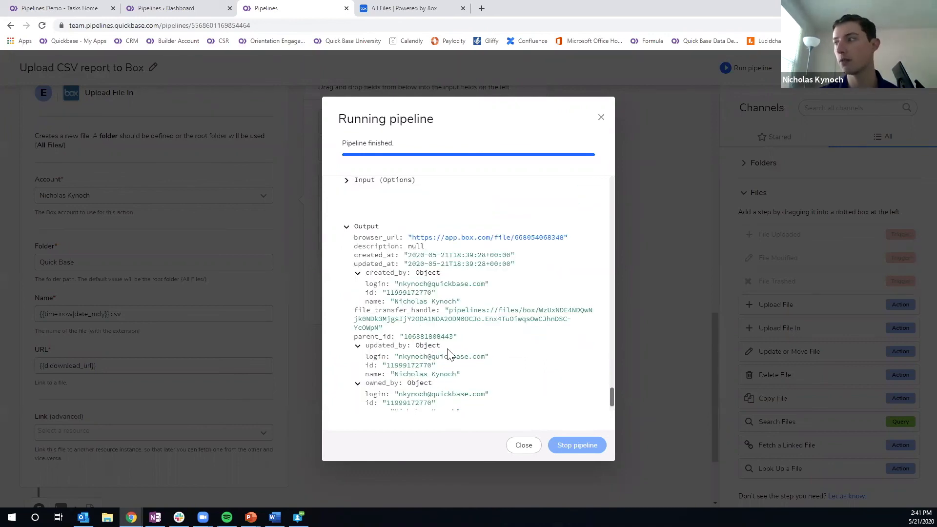
pyautogui.scroll(-2, 446, 356)
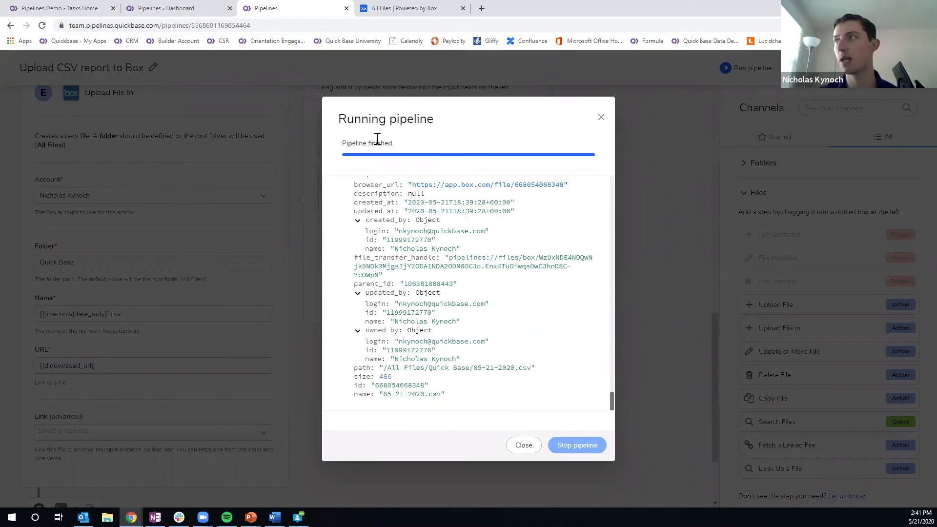
# - Switch to Box and open 05-21-2020.csv in the Quick Base folder to check the uploaded report
pyautogui.click(400, 8)
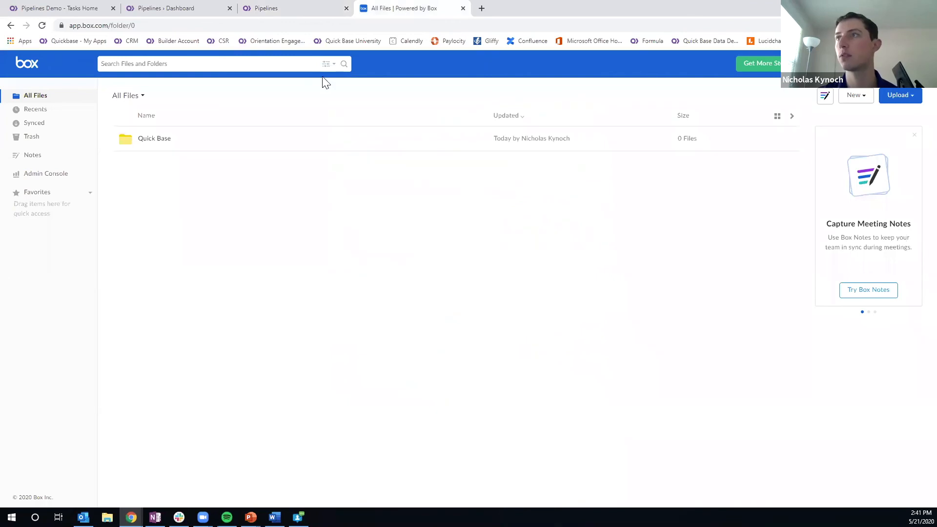
pyautogui.click(152, 140)
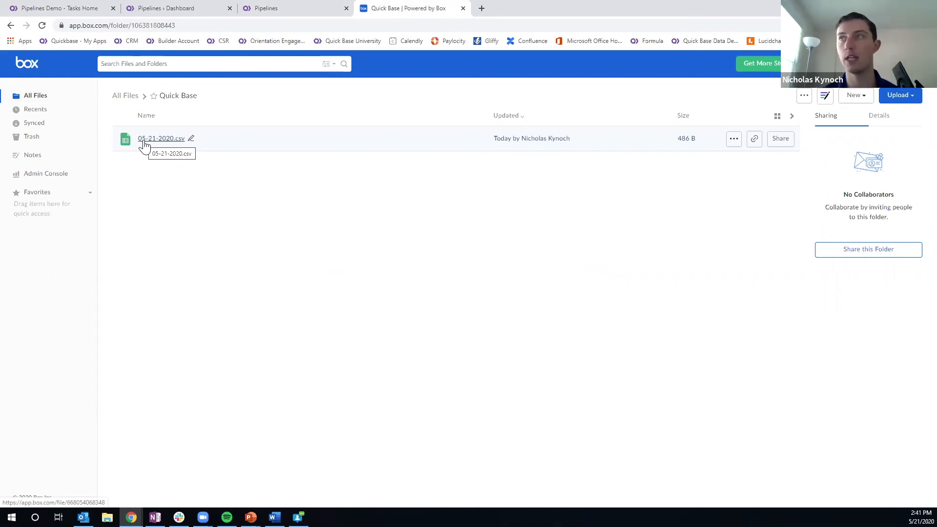
pyautogui.click(144, 140)
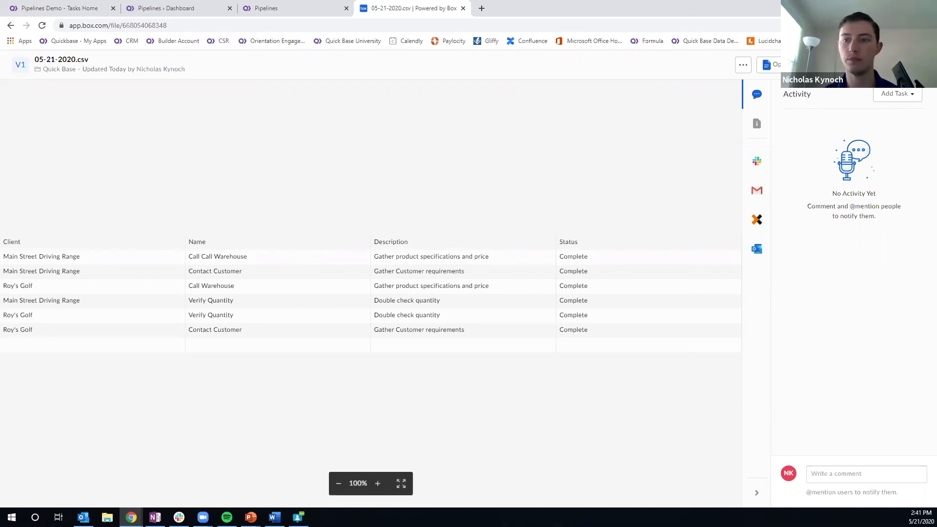
pyautogui.hotkey('alt', 'Tab')
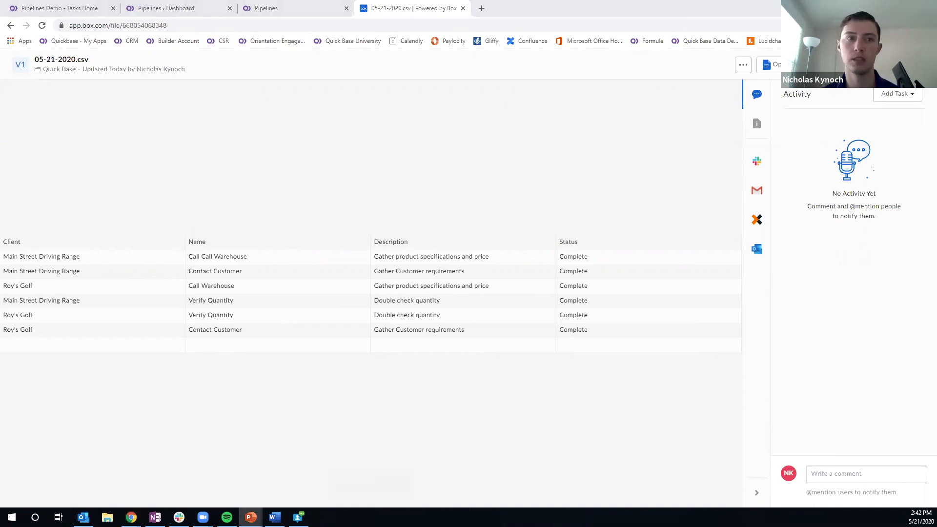
pyautogui.hotkey('shift', 'F5')
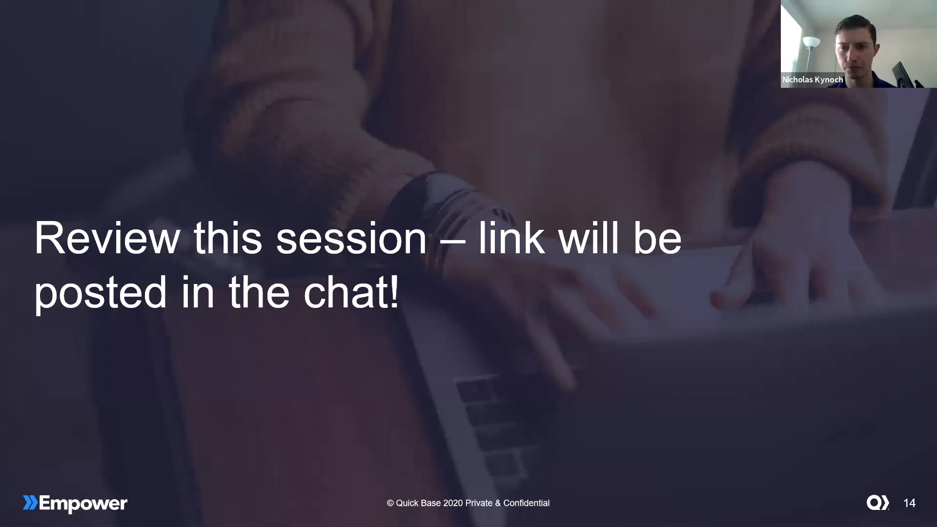
pyautogui.press('Right')
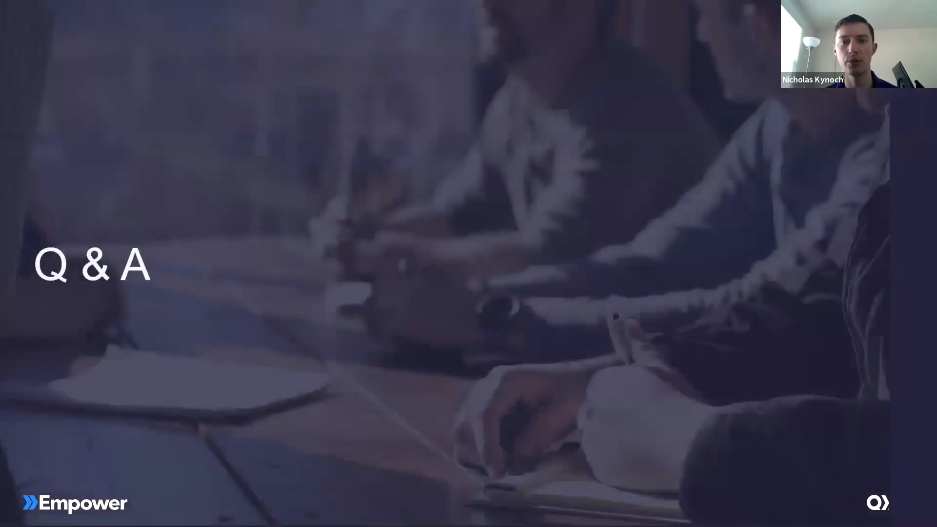